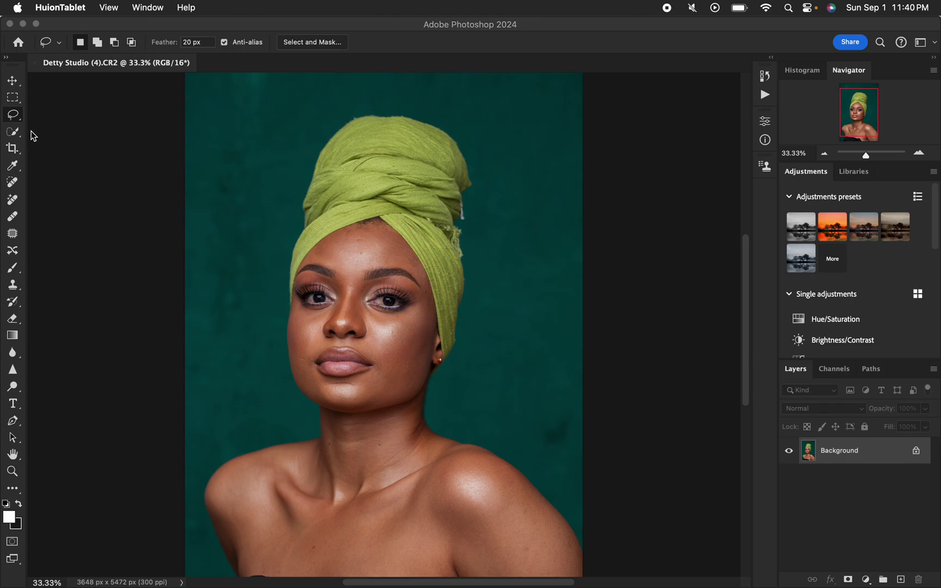
Crop the portrait to a 4:5 ratio, placing the turban just below the upper edge and trimming excess above and below.
click(12, 149)
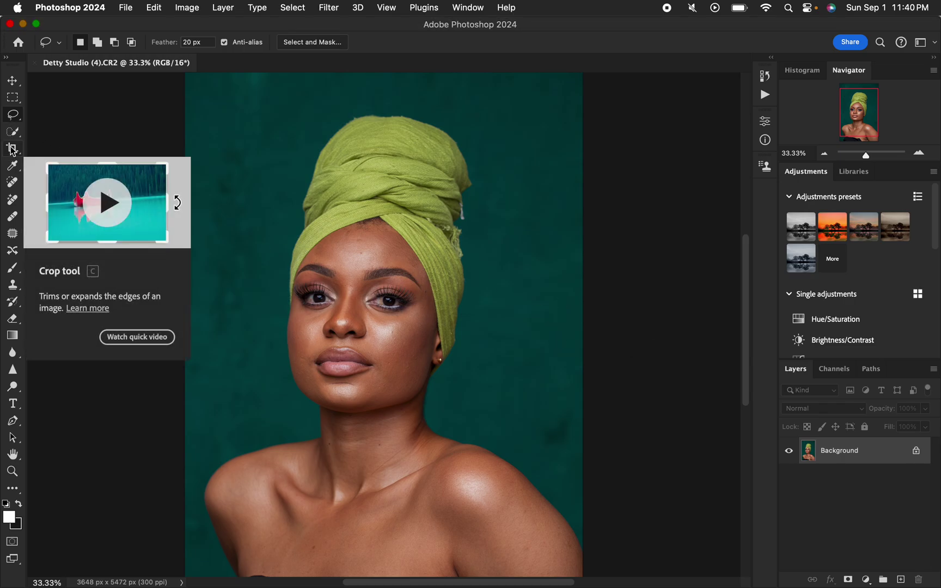
click(12, 149)
scroll(454, 263, down, 2)
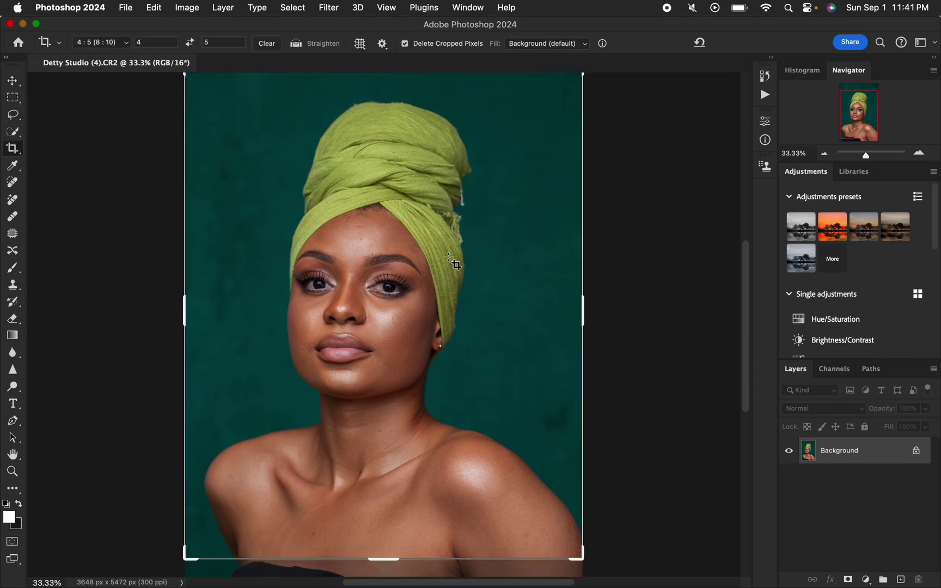
scroll(454, 263, down, 2)
click(445, 294)
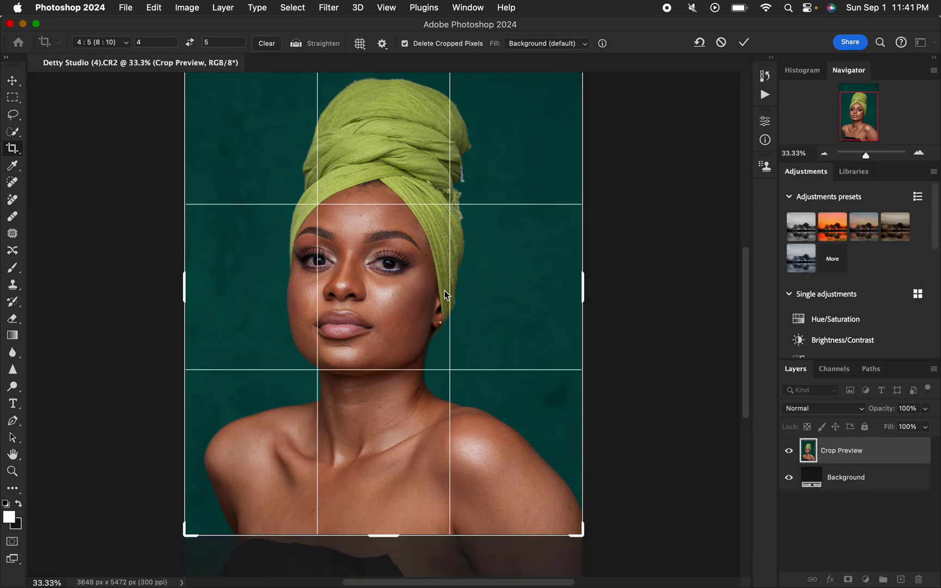
drag(443, 290, 443, 279)
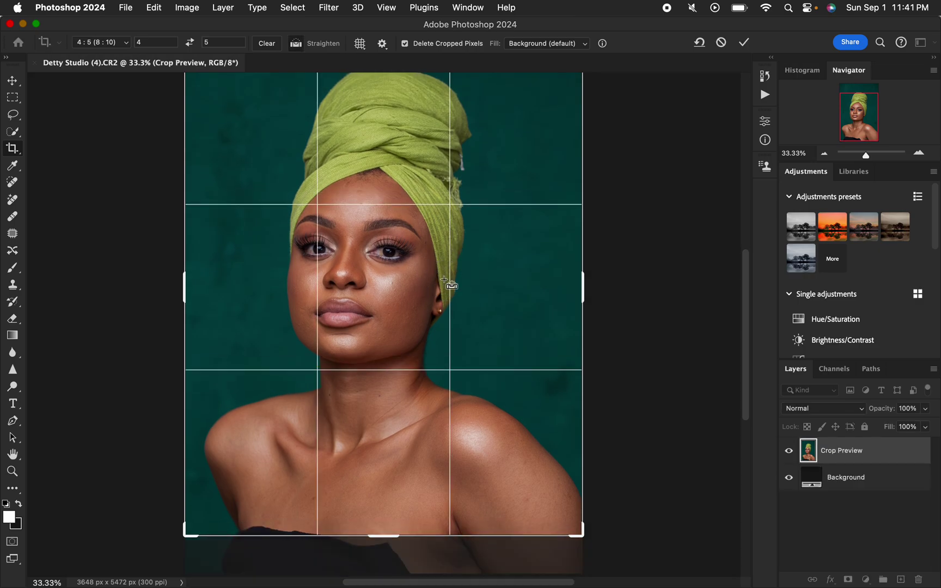
key(super+minus)
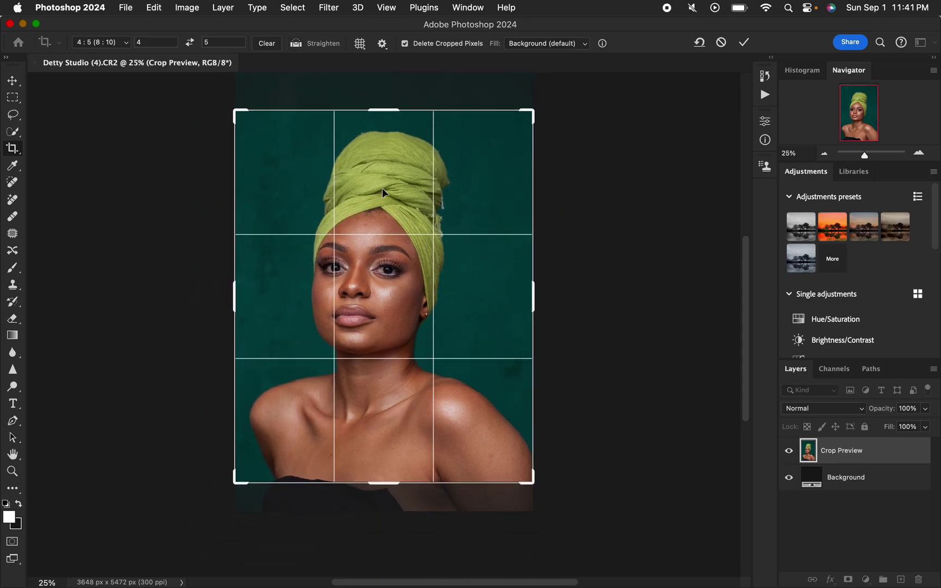
drag(383, 192, 388, 183)
key(Return)
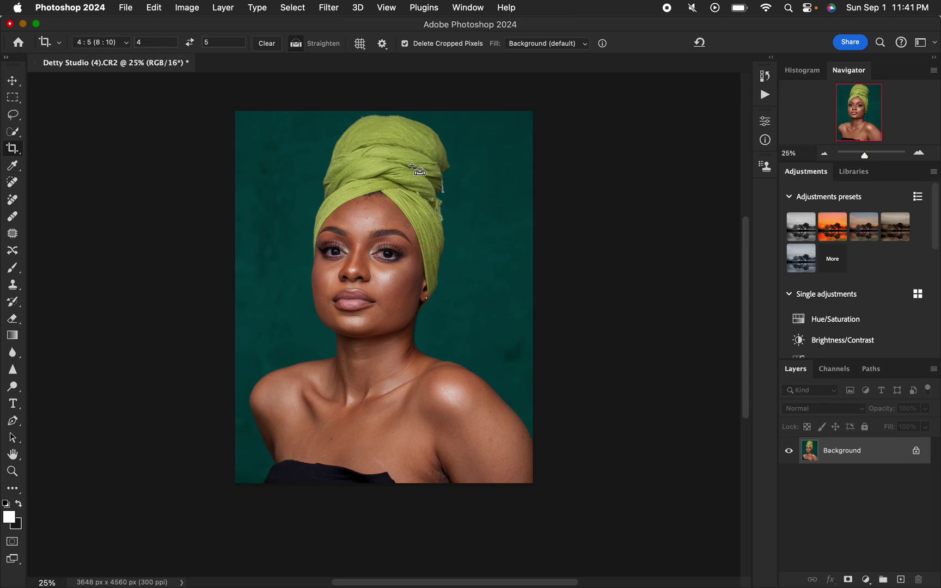
Duplicate the Background layer twice.
key(super+j)
key(super+j)
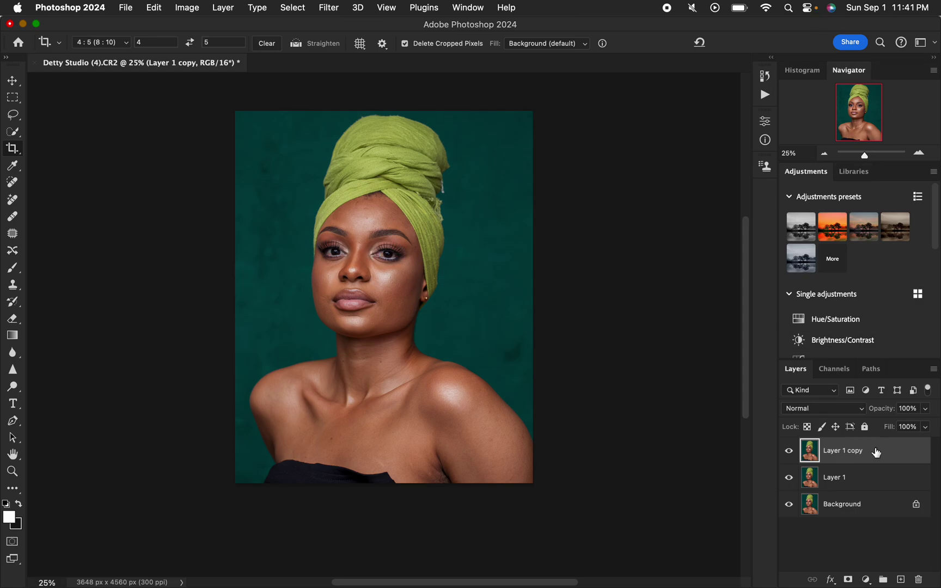
click(925, 6)
click(925, 5)
Rename the lower duplicate layer as low and the upper duplicate as high.
double_click(834, 478)
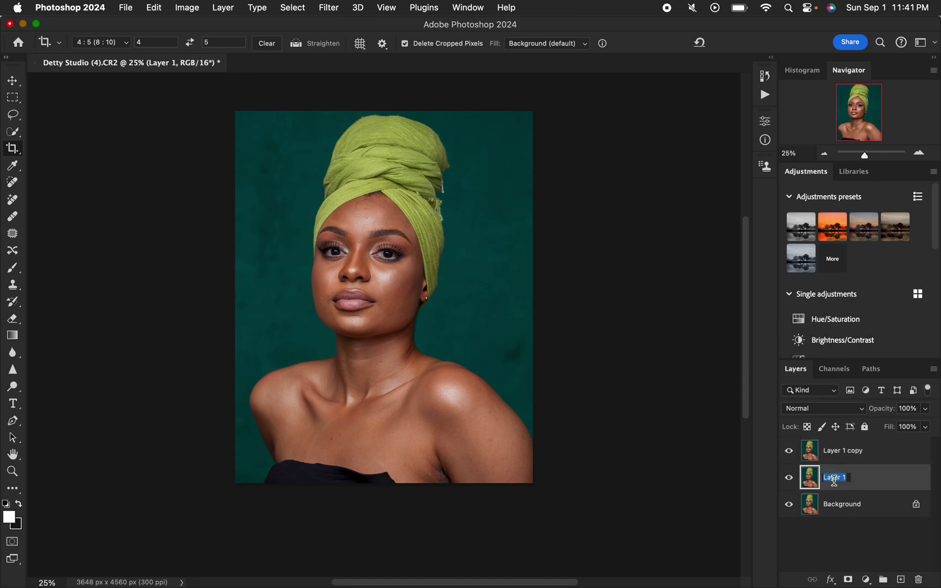
text(low)
key(Return)
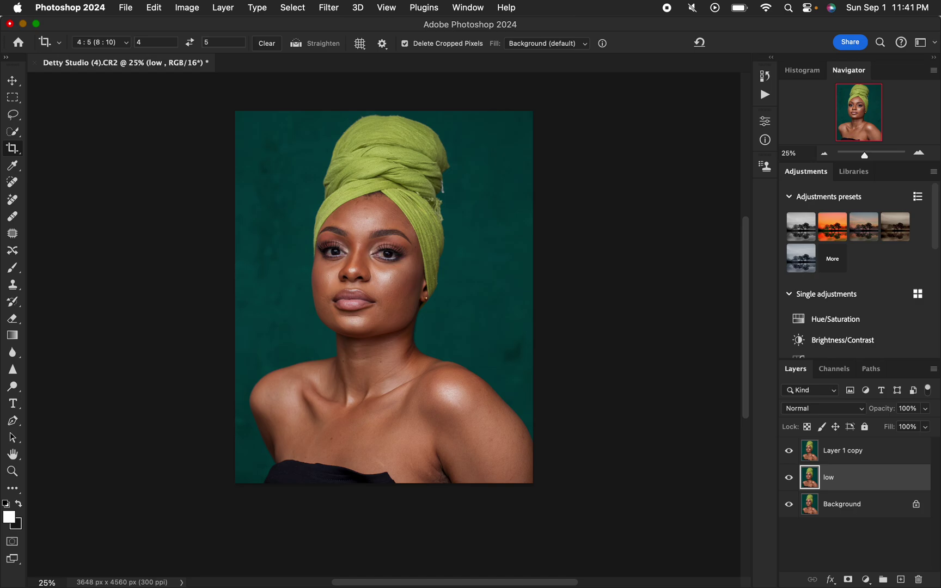
double_click(855, 452)
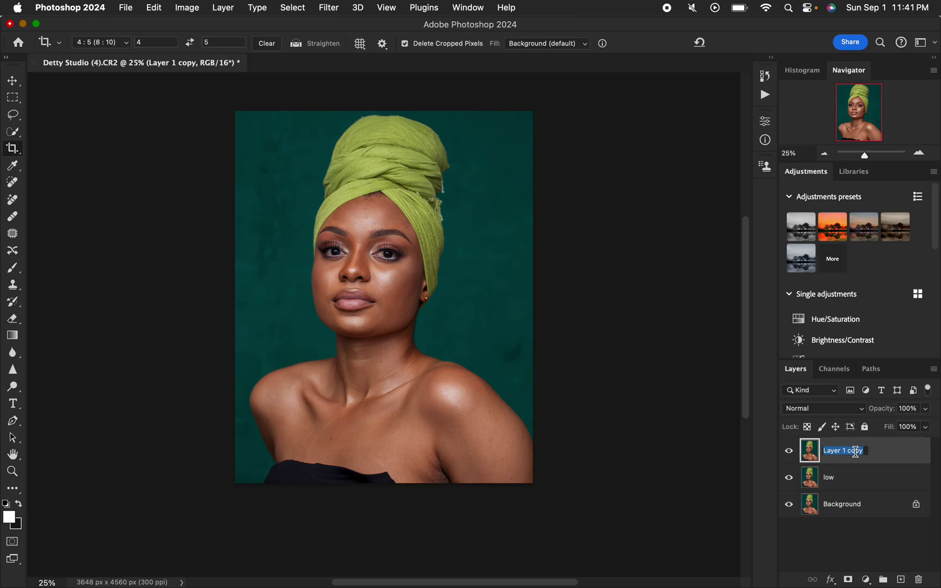
text(f)
key(Return)
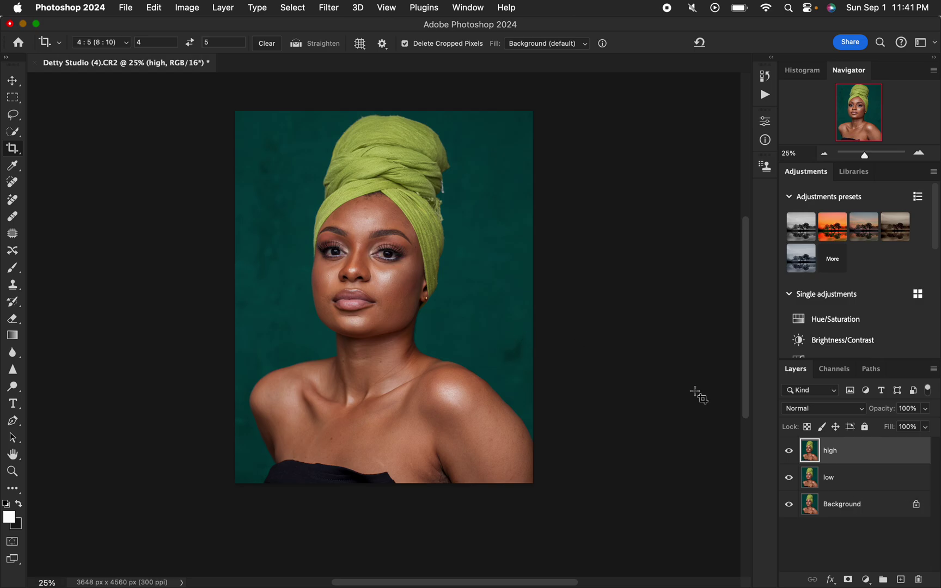
Hide the high layer and apply a Gaussian Blur to the low layer, judging the radius on the forehead skin.
click(788, 450)
click(845, 484)
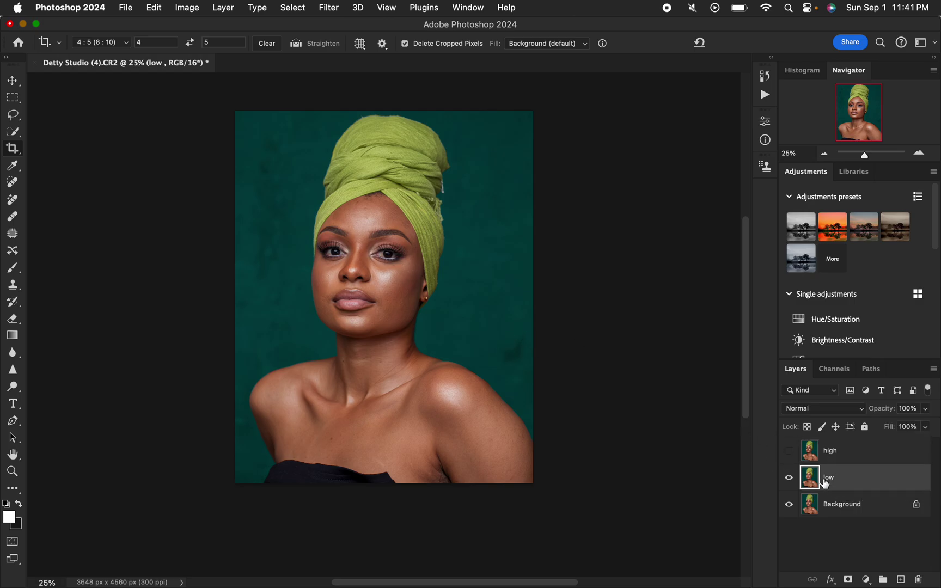
click(330, 8)
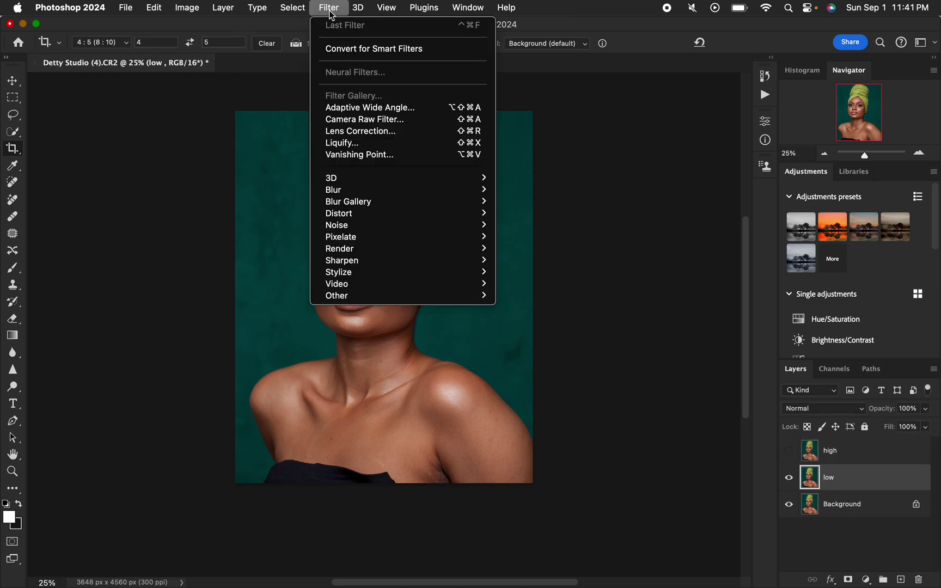
mouse_move(351, 190)
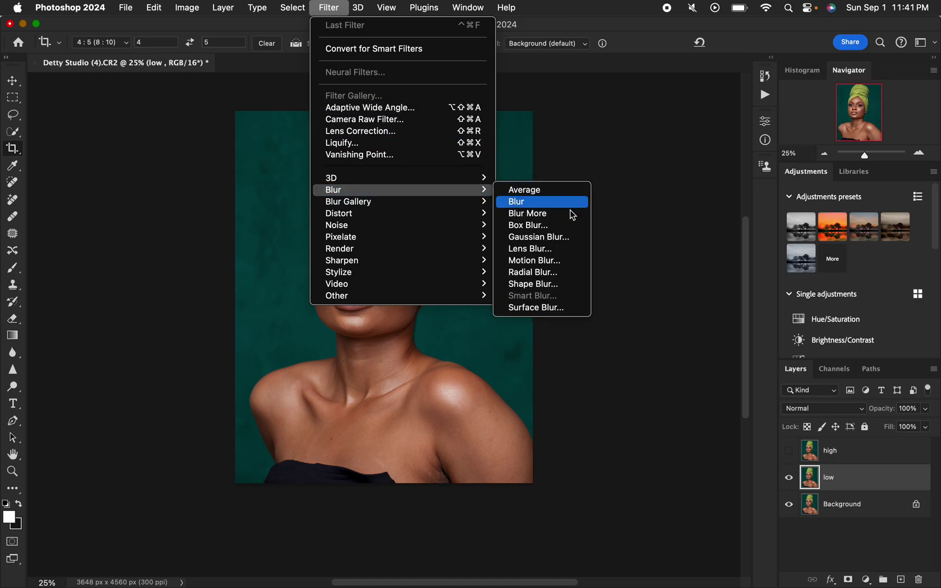
click(550, 236)
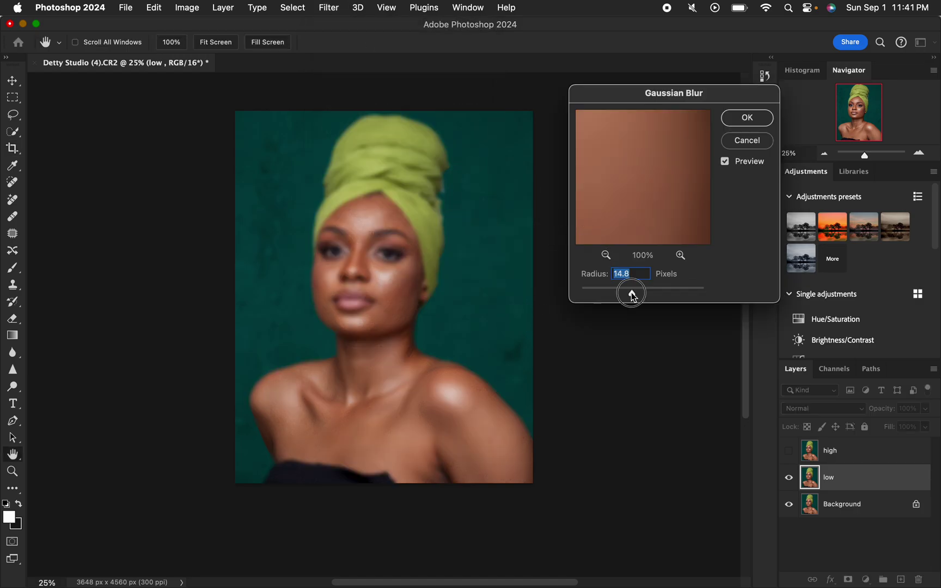
drag(634, 293, 581, 293)
click(376, 218)
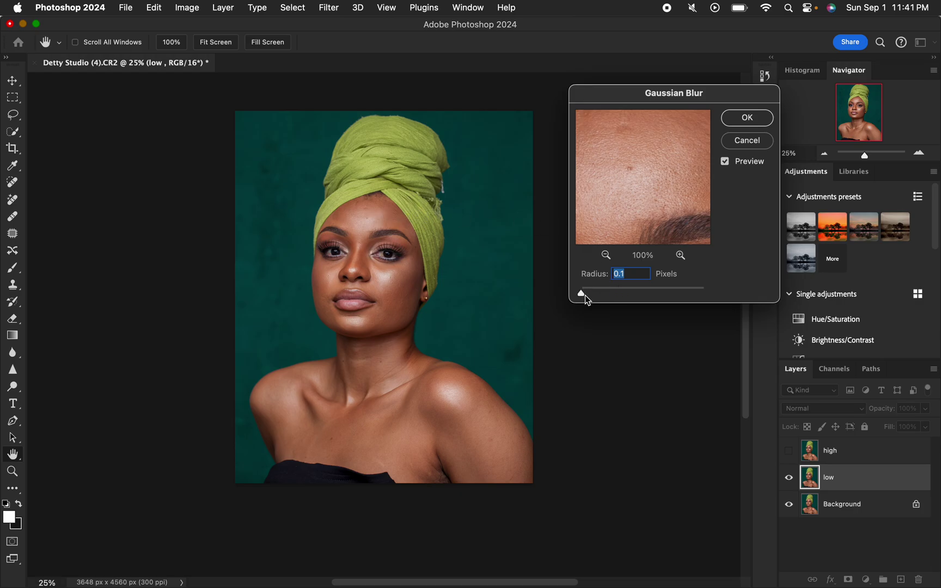
drag(583, 294, 598, 293)
drag(613, 293, 615, 294)
click(746, 118)
key(c)
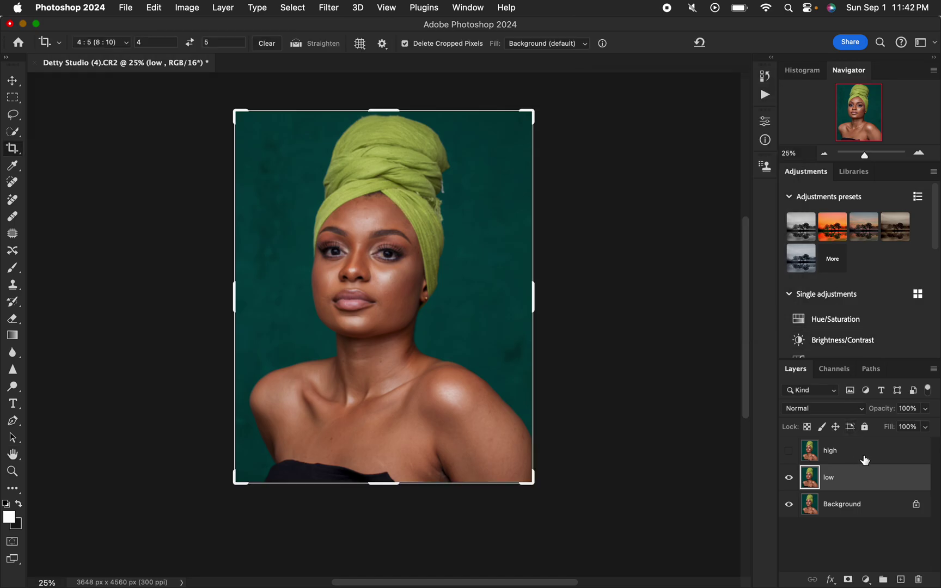
Show the high layer and run Apply Image on it from the low layer, inverted, with Add blending, scale 2 and offset 0.
click(846, 458)
click(788, 451)
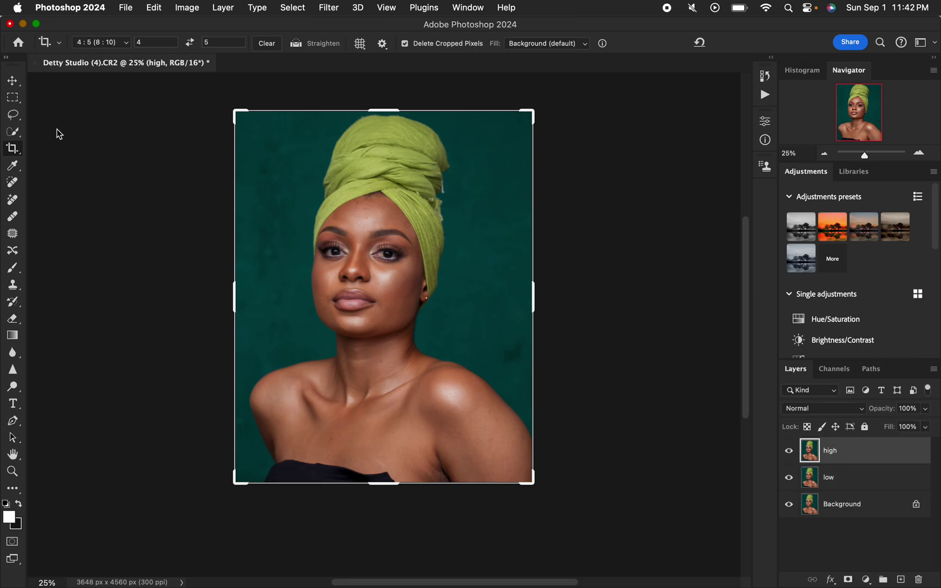
click(18, 118)
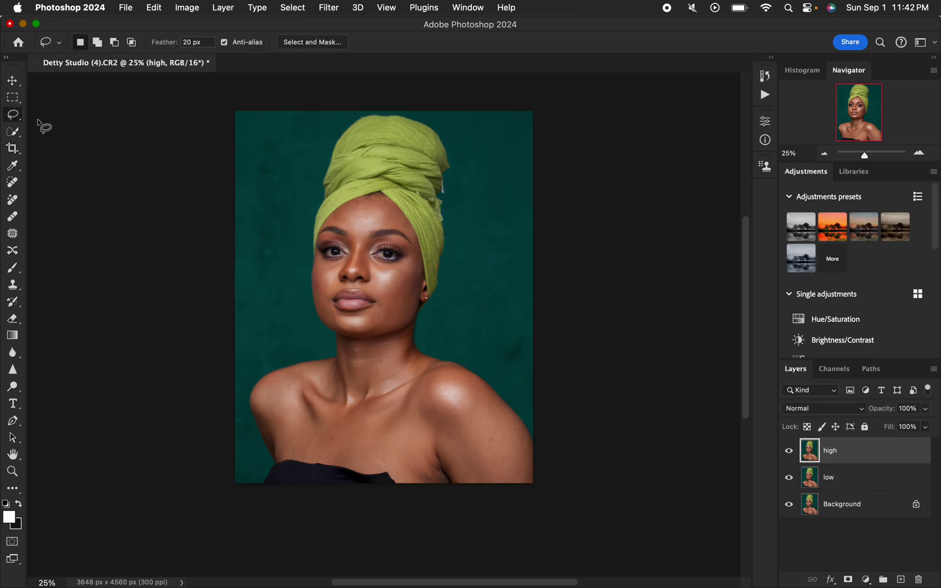
click(186, 8)
click(222, 219)
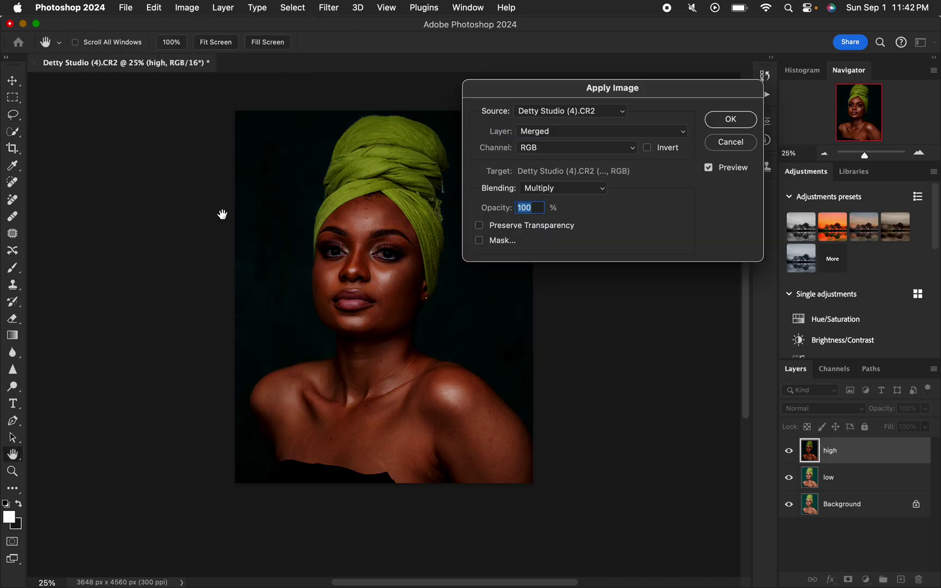
click(563, 137)
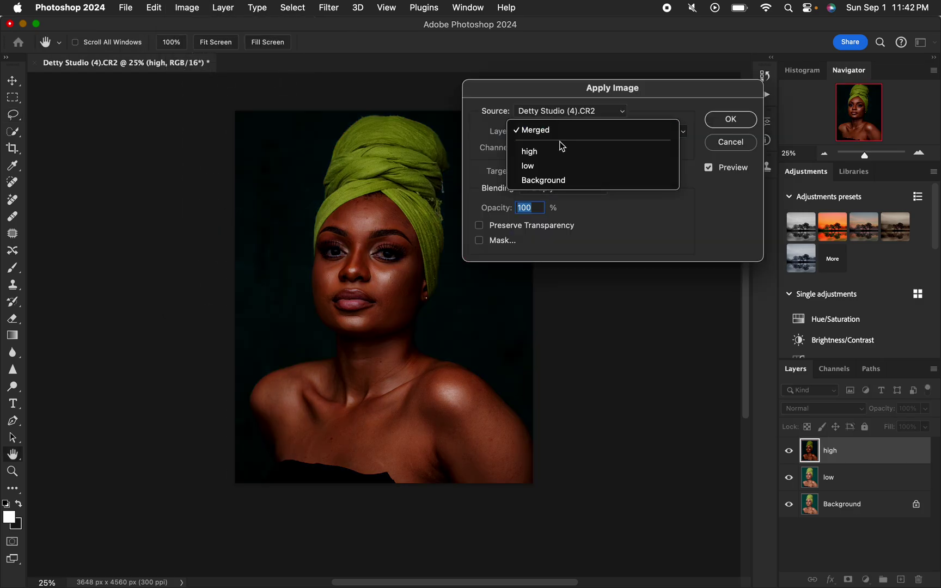
click(563, 167)
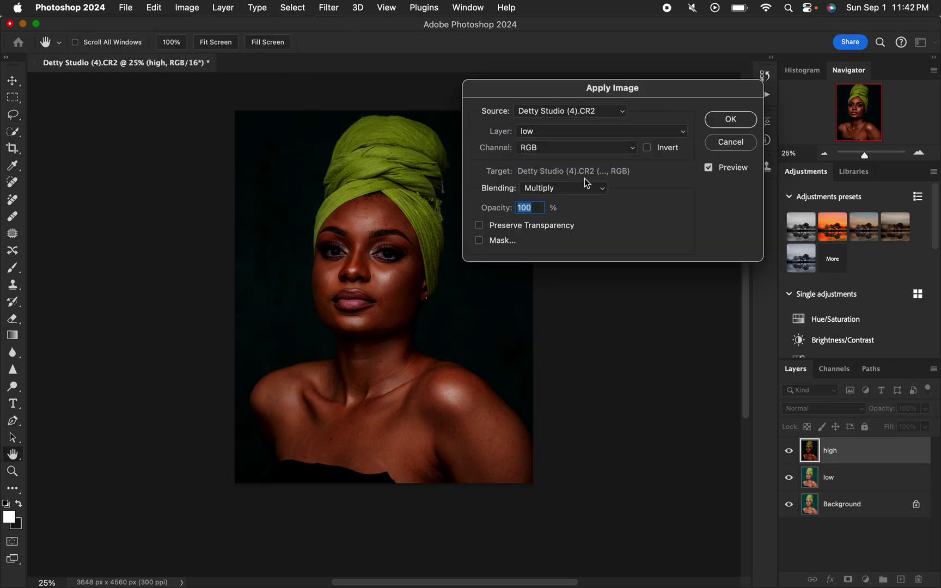
click(568, 188)
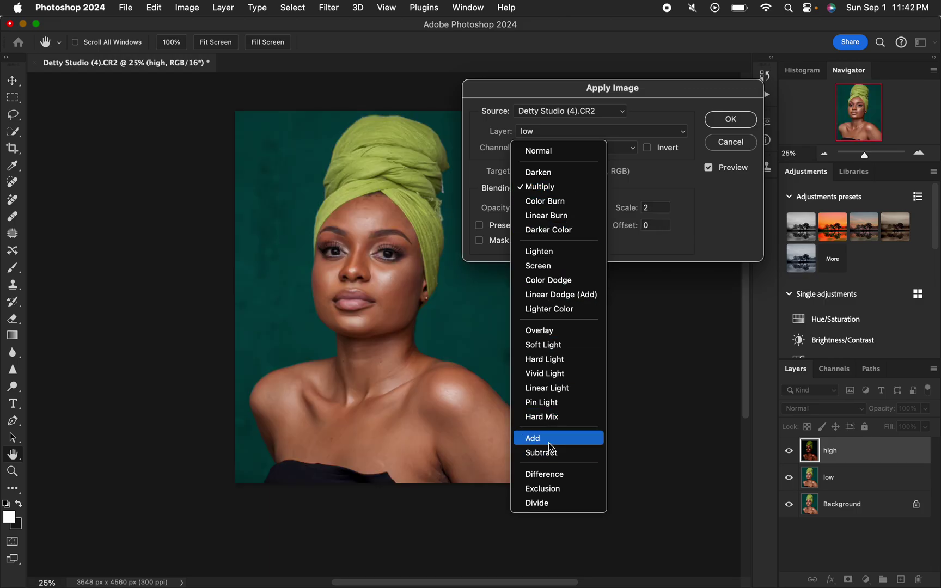
click(545, 437)
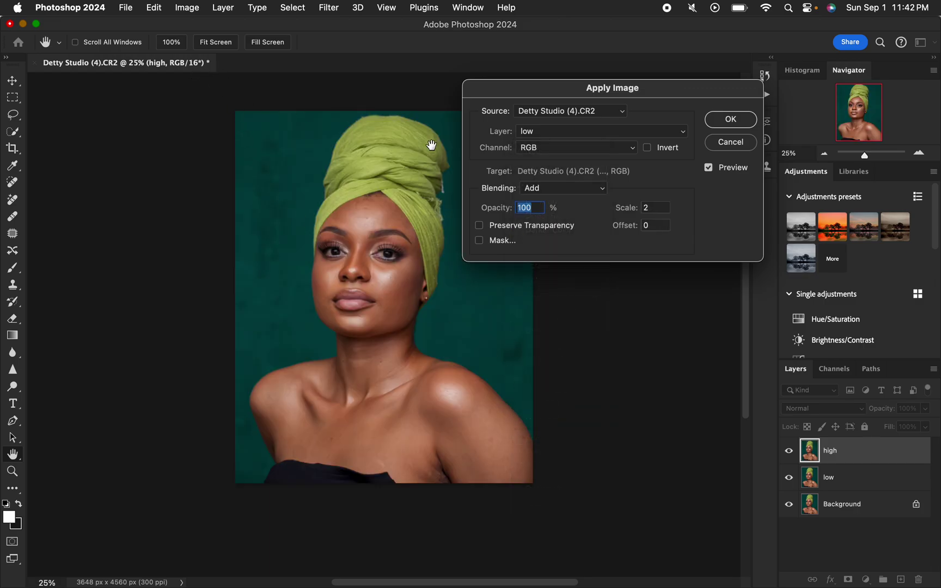
click(647, 149)
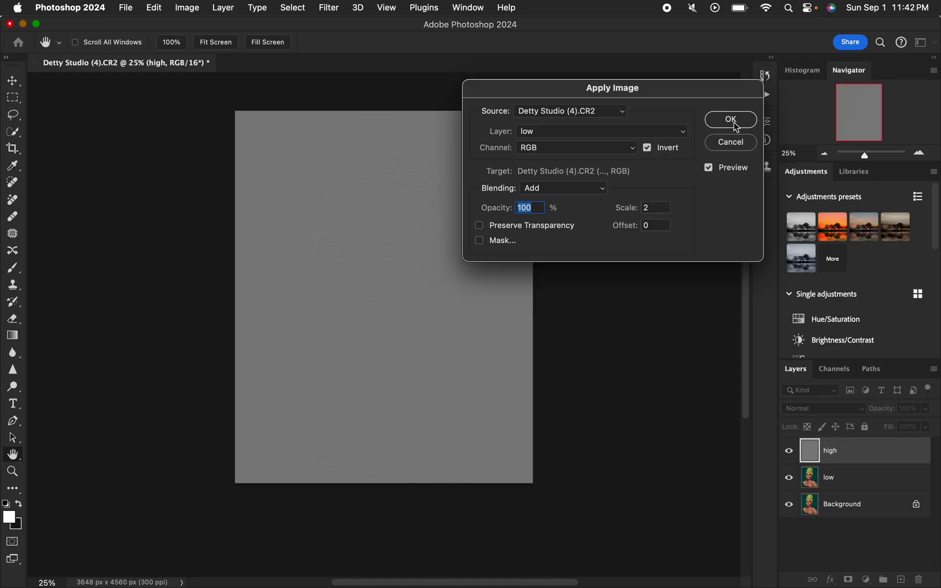
click(731, 119)
key(l)
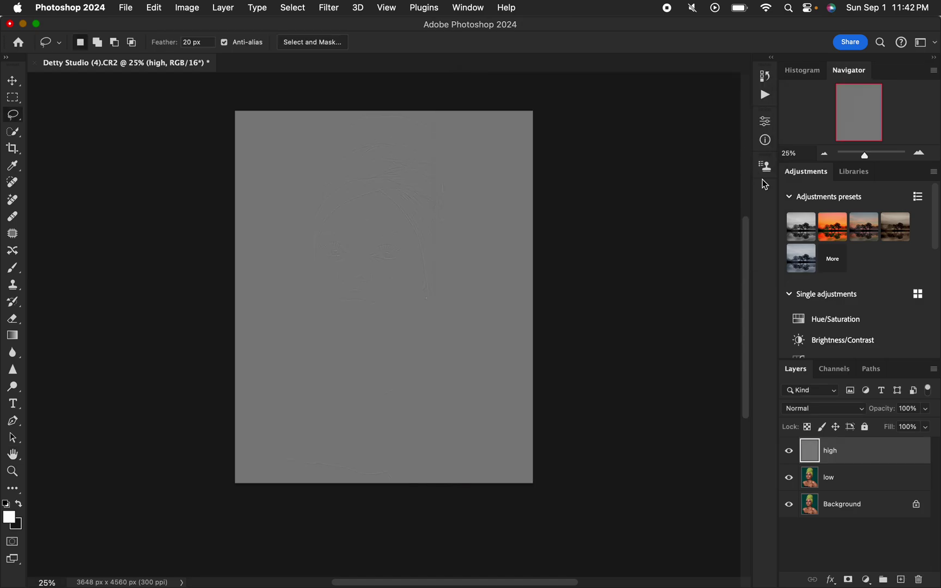
Set the high layer's blend mode to Linear Light and group it with the low layer.
click(829, 410)
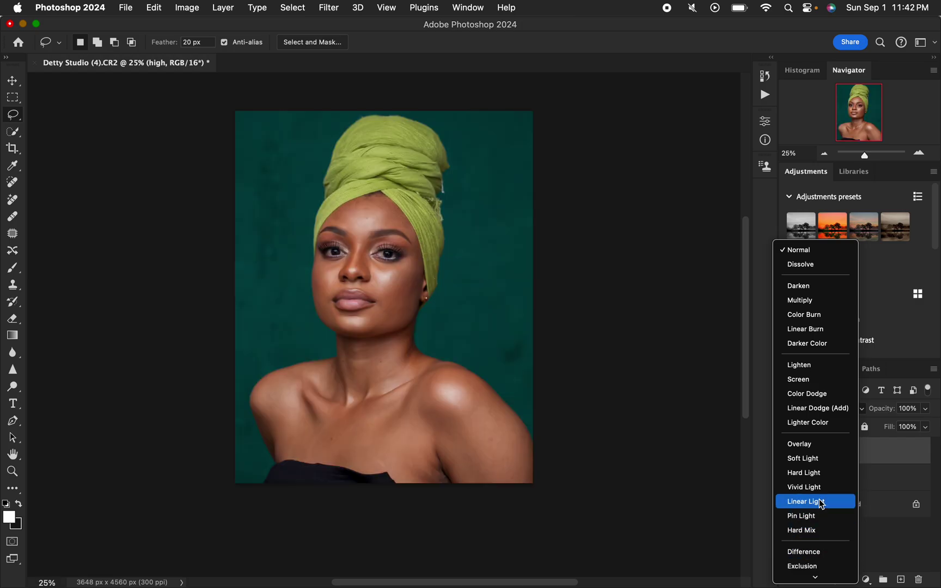
click(820, 504)
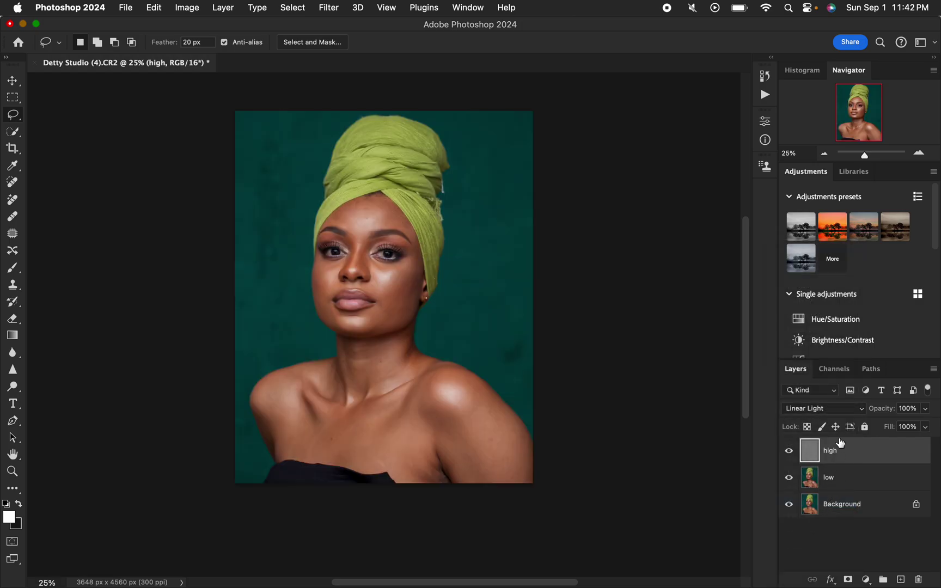
key(x)
shift+click(882, 487)
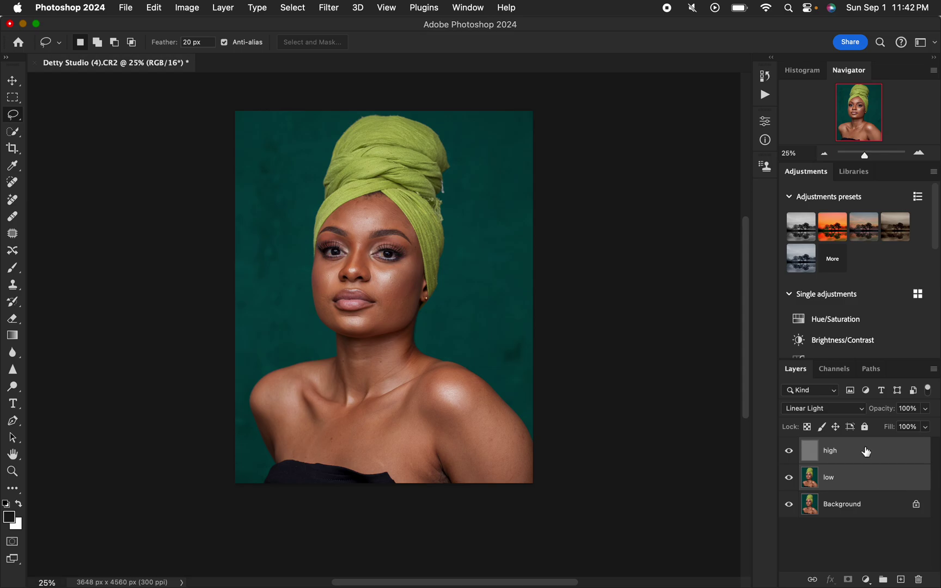
key(super+g)
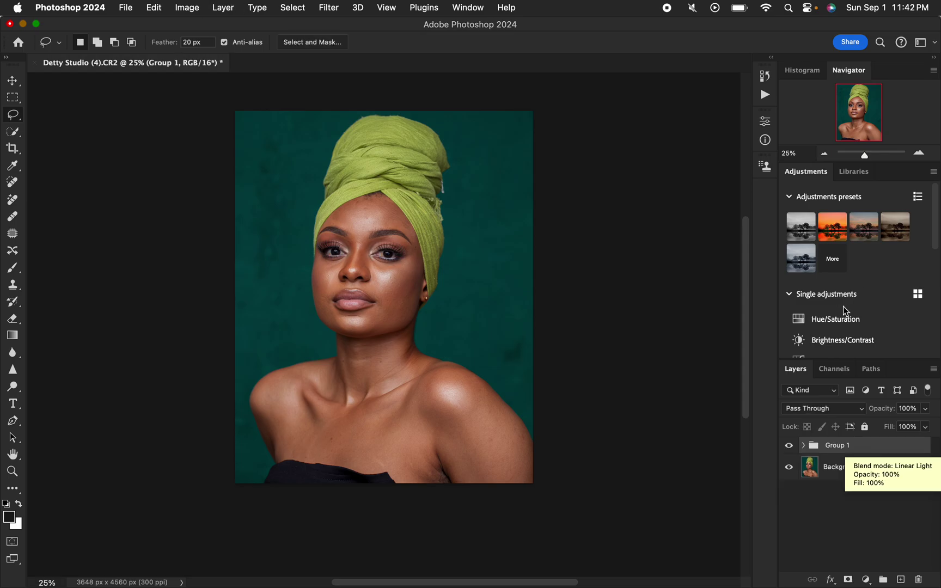
Hide the high layer inside the group and activate the Mixer Brush with the low layer selected.
click(803, 445)
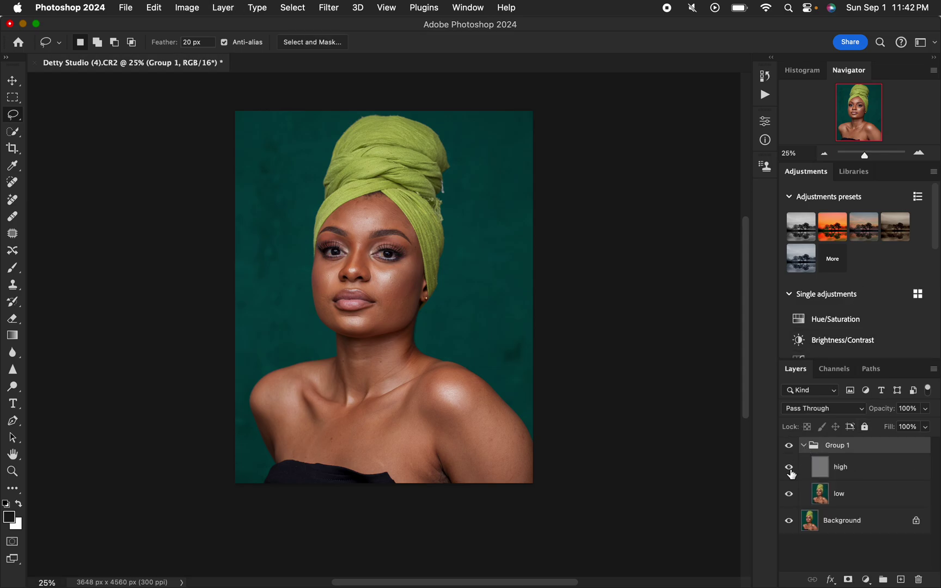
click(860, 498)
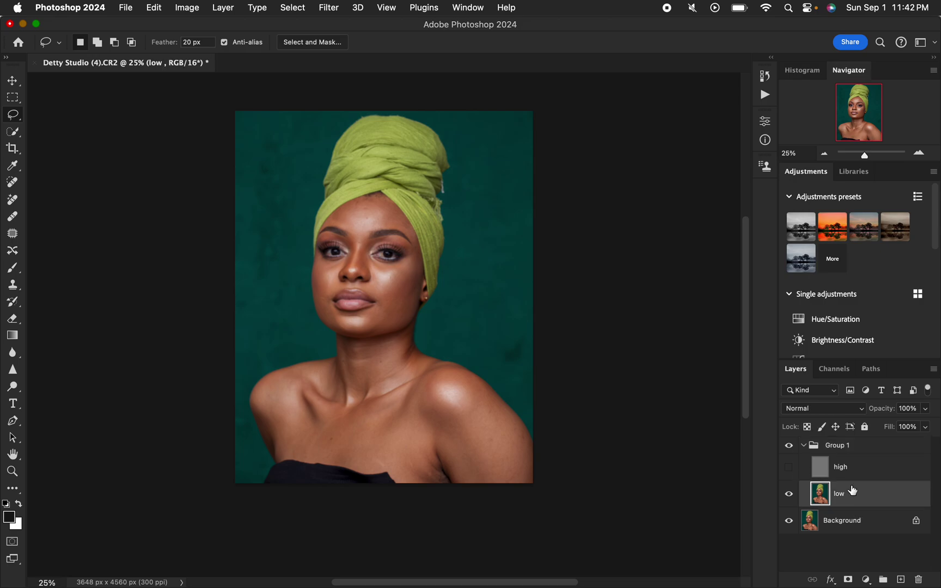
click(13, 488)
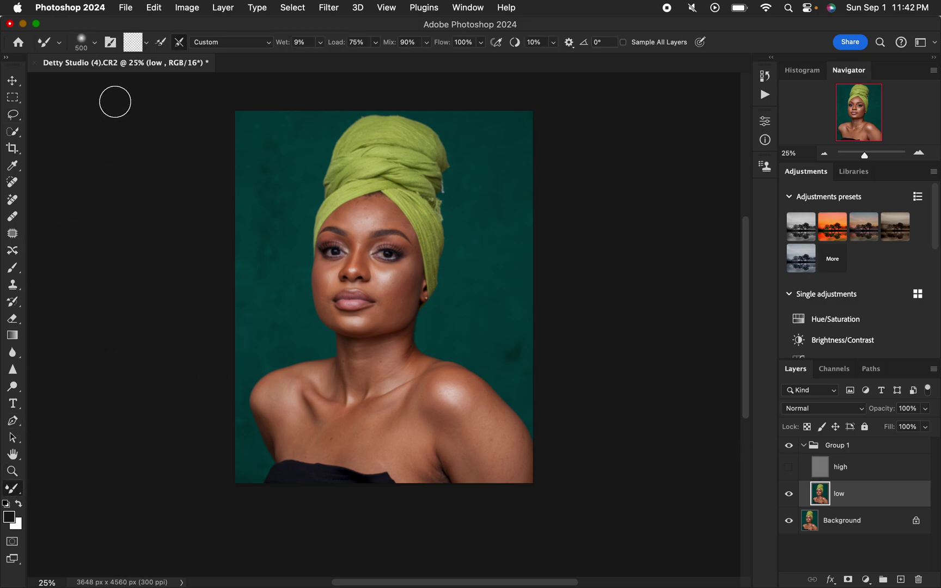
Check the Mixer Brush tip's size and hardness, and clean the brush.
click(93, 43)
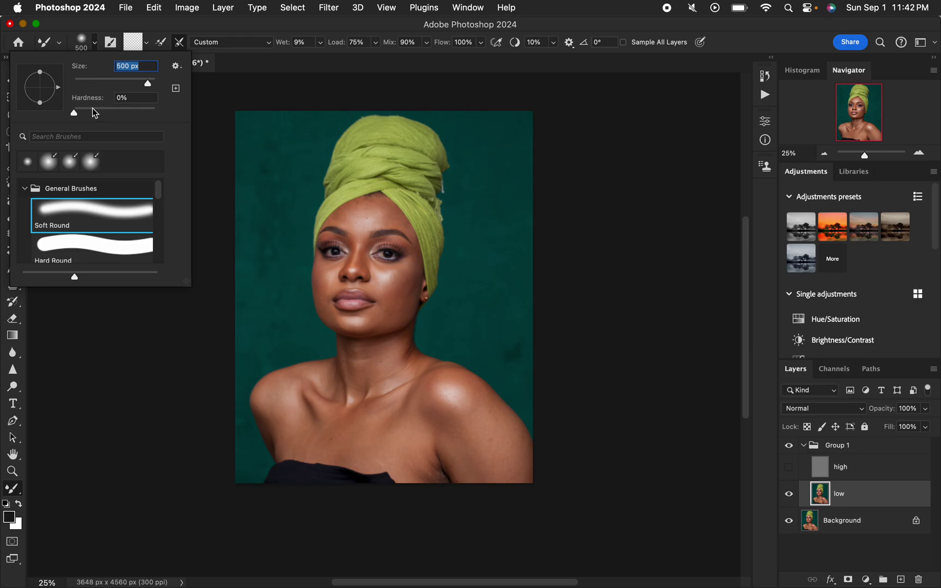
click(94, 43)
click(147, 45)
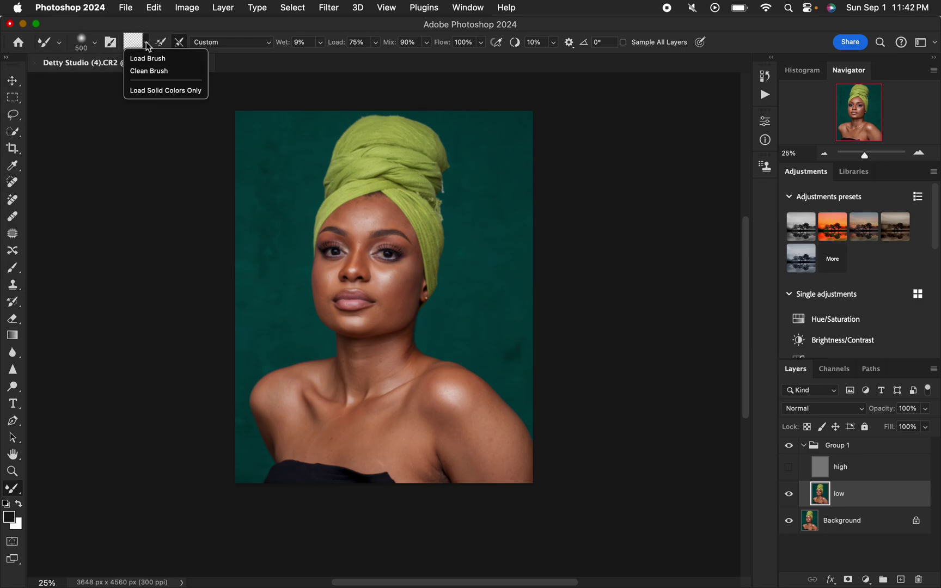
click(153, 73)
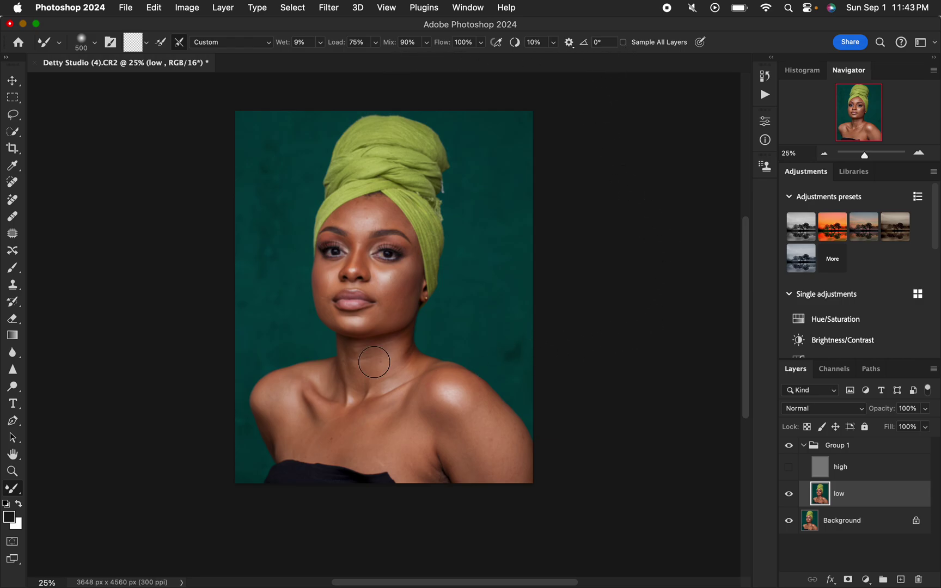
Smooth the forehead and the cheek nearest the visible earring on the low layer, reducing the Mixer Brush to 250 px and smaller.
mouse_move(374, 362)
mouse_down()
mouse_move(347, 333)
mouse_move(376, 332)
mouse_up()
key(super+equal)
key(bracketleft)
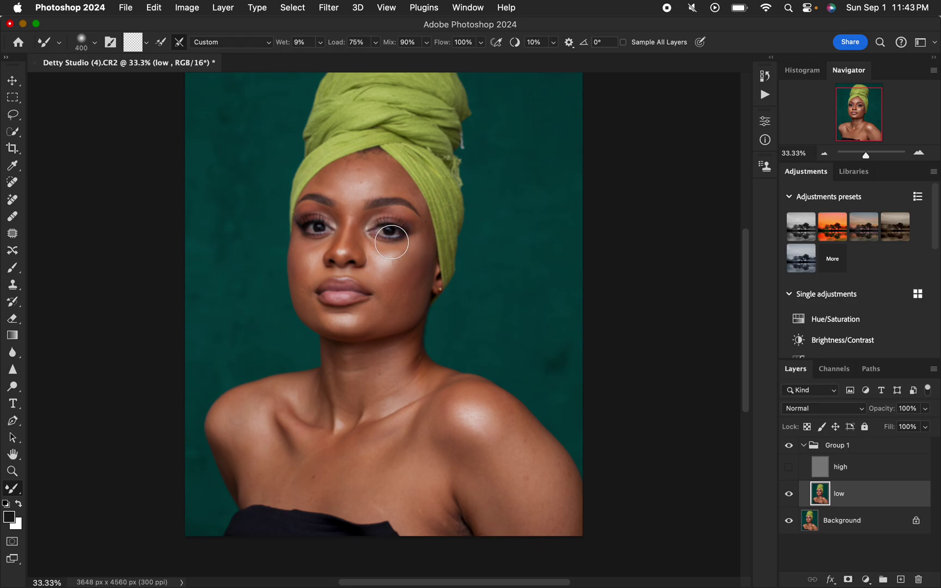
key(bracketleft)
key(bracketleft)
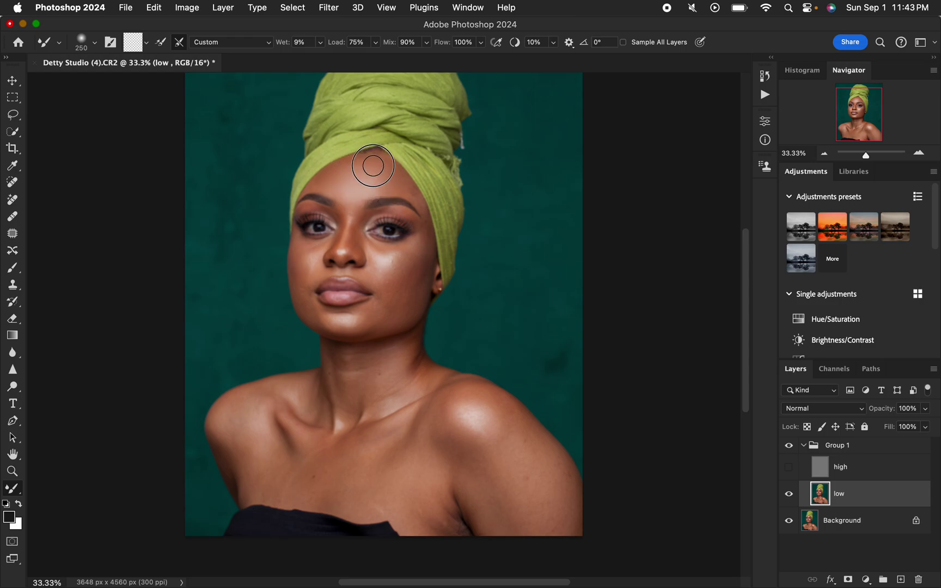
key(bracketleft)
key(bracketleft)
mouse_move(406, 187)
mouse_down()
mouse_move(402, 179)
mouse_move(418, 200)
mouse_move(376, 185)
mouse_move(351, 199)
mouse_move(330, 167)
mouse_move(342, 191)
mouse_move(323, 176)
mouse_move(345, 163)
mouse_move(389, 159)
mouse_move(421, 204)
mouse_move(420, 243)
mouse_move(425, 223)
mouse_move(384, 303)
mouse_move(405, 257)
mouse_move(405, 270)
mouse_move(407, 257)
mouse_move(422, 267)
mouse_move(399, 285)
mouse_move(429, 267)
mouse_move(401, 279)
mouse_move(405, 292)
mouse_move(382, 307)
mouse_move(343, 320)
mouse_move(377, 321)
mouse_move(416, 296)
mouse_move(399, 252)
mouse_move(385, 258)
mouse_move(376, 244)
mouse_move(395, 250)
mouse_move(390, 270)
mouse_move(407, 261)
mouse_move(381, 282)
mouse_up()
Smooth the chin and the cheek opposite the earring on the low layer with the Mixer Brush, finishing at 175 px.
key(bracketright)
key(bracketright)
mouse_move(321, 263)
mouse_down()
mouse_move(307, 261)
mouse_move(304, 246)
mouse_move(313, 257)
mouse_move(301, 286)
mouse_move(320, 318)
mouse_up()
mouse_move(327, 320)
mouse_down()
mouse_move(315, 314)
mouse_move(311, 248)
mouse_up()
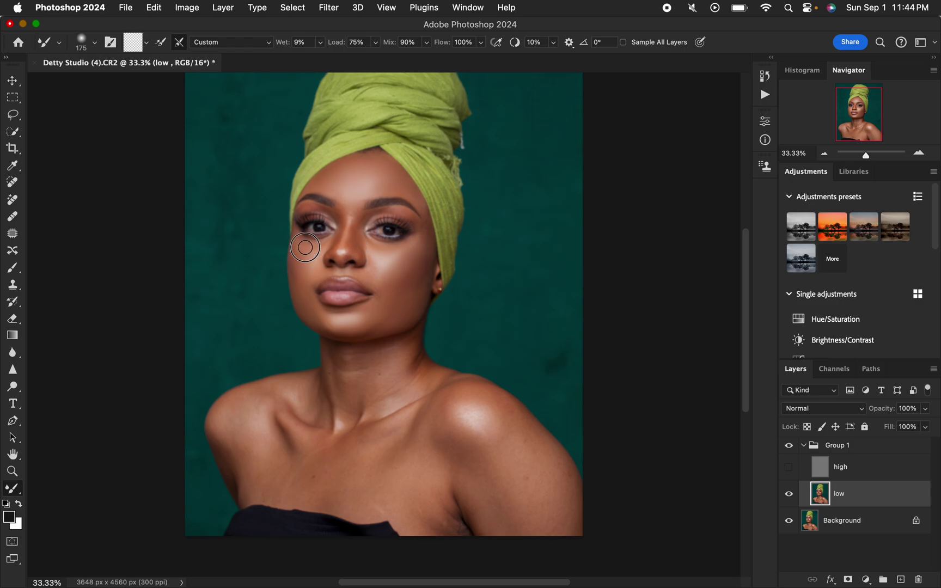
mouse_move(305, 248)
mouse_down()
mouse_move(359, 221)
mouse_move(357, 236)
mouse_move(345, 202)
mouse_move(343, 244)
mouse_move(394, 247)
mouse_move(399, 260)
mouse_move(371, 279)
mouse_move(390, 312)
mouse_move(367, 332)
mouse_move(387, 321)
mouse_move(309, 314)
mouse_move(306, 286)
mouse_up()
Compare the face before and after smoothing by toggling Group 1 with the high layer temporarily shown.
click(789, 467)
click(789, 446)
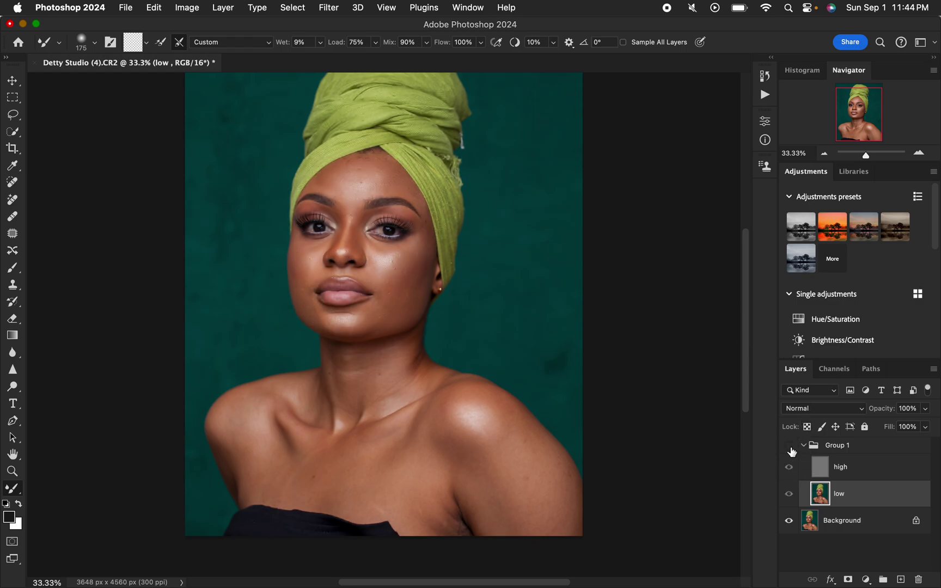
click(789, 446)
click(788, 447)
click(789, 447)
click(788, 467)
Smooth the chest and shoulders on the low layer with a 400 px Mixer Brush, and the neck at 250 px.
mouse_move(533, 451)
mouse_down()
mouse_move(510, 436)
mouse_move(558, 510)
mouse_move(478, 466)
mouse_move(483, 481)
mouse_move(462, 460)
mouse_move(478, 418)
mouse_move(466, 414)
mouse_move(474, 424)
mouse_move(478, 409)
mouse_move(511, 424)
mouse_move(536, 459)
mouse_move(496, 461)
mouse_move(507, 484)
mouse_move(486, 444)
mouse_move(431, 500)
mouse_move(463, 530)
mouse_move(437, 498)
mouse_move(432, 518)
mouse_move(425, 508)
mouse_move(415, 458)
mouse_move(381, 474)
mouse_move(392, 451)
mouse_move(372, 460)
mouse_move(385, 448)
mouse_move(359, 470)
mouse_move(357, 498)
mouse_move(370, 502)
mouse_move(407, 507)
mouse_move(364, 463)
mouse_move(282, 452)
mouse_move(242, 412)
mouse_move(255, 428)
mouse_move(258, 481)
mouse_move(319, 475)
mouse_move(329, 463)
mouse_move(338, 470)
mouse_move(336, 479)
mouse_move(275, 482)
mouse_move(231, 435)
mouse_move(263, 419)
mouse_up()
key(bracketleft)
key(bracketleft)
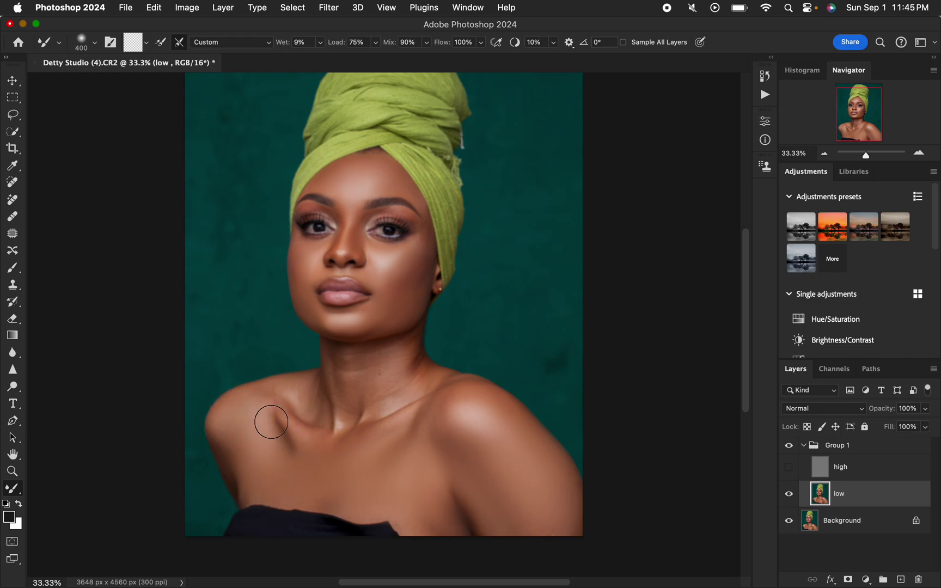
mouse_move(313, 404)
mouse_down()
mouse_move(309, 395)
mouse_move(302, 403)
mouse_move(312, 405)
mouse_move(331, 373)
mouse_move(353, 359)
mouse_move(370, 386)
mouse_move(383, 355)
mouse_move(399, 378)
mouse_move(407, 342)
mouse_move(419, 374)
mouse_move(374, 399)
mouse_move(378, 353)
mouse_move(361, 361)
mouse_move(346, 353)
mouse_move(357, 361)
mouse_up()
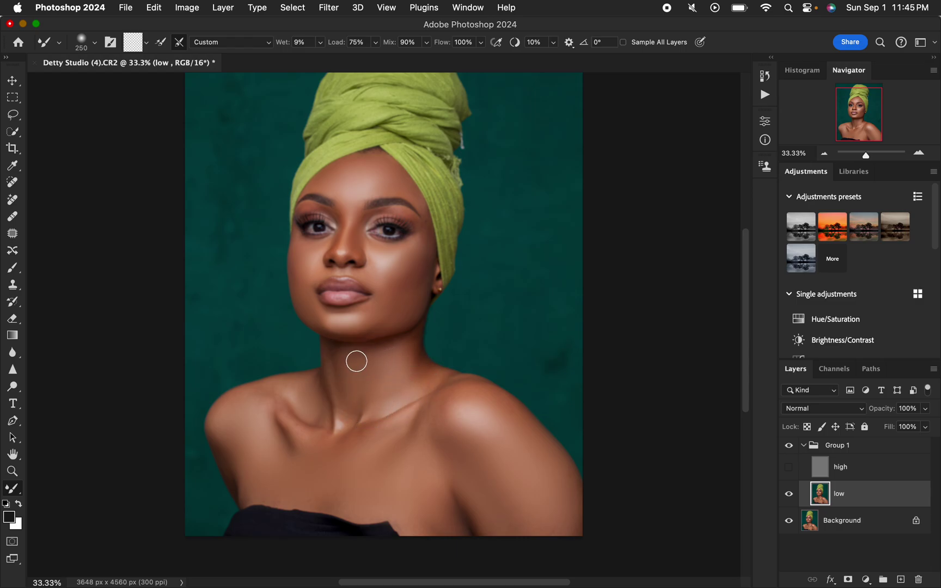
Blend the lower neck, collarbones and shoulders on the low layer, using the Mixer Brush at 400 px and 200 px.
key(bracketright)
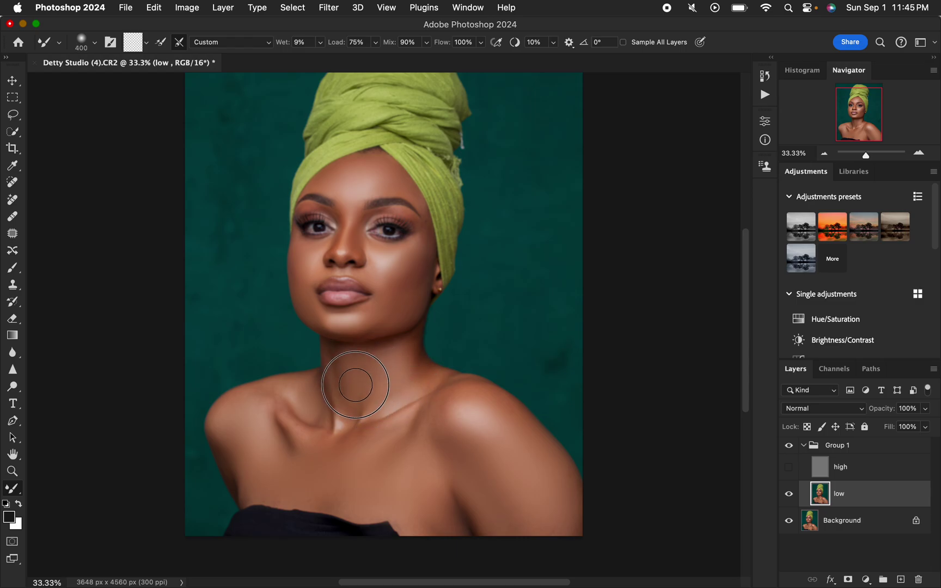
mouse_move(342, 393)
mouse_down()
mouse_move(342, 416)
mouse_move(329, 385)
mouse_move(337, 418)
mouse_move(325, 441)
mouse_move(421, 430)
mouse_move(447, 401)
mouse_move(437, 416)
mouse_move(475, 393)
mouse_move(539, 457)
mouse_move(549, 488)
mouse_move(450, 493)
mouse_move(452, 505)
mouse_move(422, 481)
mouse_move(422, 507)
mouse_move(418, 448)
mouse_move(354, 490)
mouse_move(256, 478)
mouse_move(243, 417)
mouse_up()
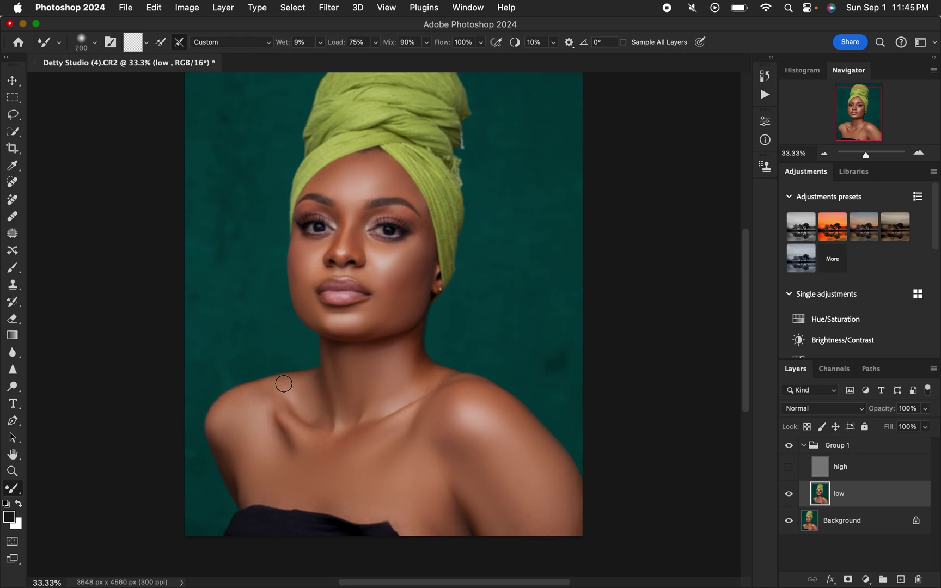
mouse_move(283, 384)
mouse_down()
mouse_move(287, 418)
mouse_move(303, 434)
mouse_move(266, 402)
mouse_move(282, 437)
mouse_move(262, 395)
mouse_move(275, 386)
mouse_move(311, 398)
mouse_move(299, 404)
mouse_move(326, 383)
mouse_move(339, 391)
mouse_move(413, 338)
mouse_move(420, 392)
mouse_move(466, 381)
mouse_move(487, 393)
mouse_move(498, 416)
mouse_up()
mouse_move(427, 421)
mouse_down()
mouse_move(483, 456)
mouse_move(498, 426)
mouse_move(567, 493)
mouse_move(456, 494)
mouse_move(420, 514)
mouse_move(441, 471)
mouse_up()
key(bracketright)
Show the high layer and toggle Group 1's visibility to compare the neck, shoulders and chest before and after smoothing.
click(789, 467)
click(788, 446)
click(789, 446)
click(788, 446)
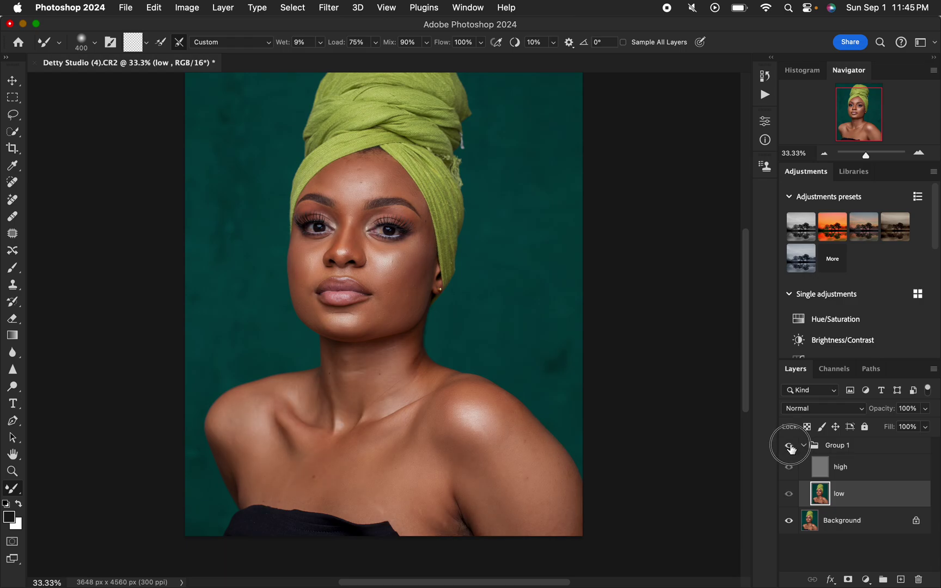
click(789, 446)
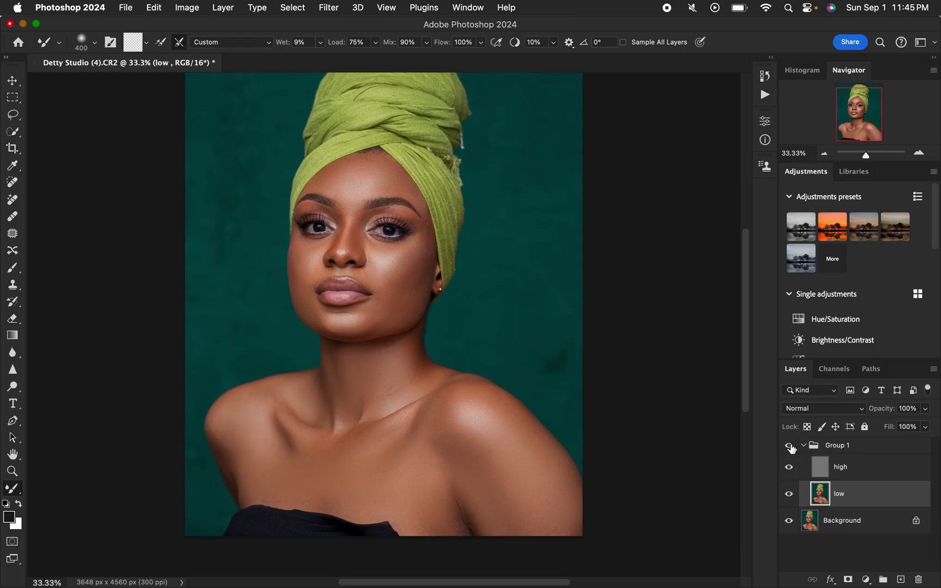
Select the high layer, activate the Clone Stamp and check its brush tip settings.
click(869, 474)
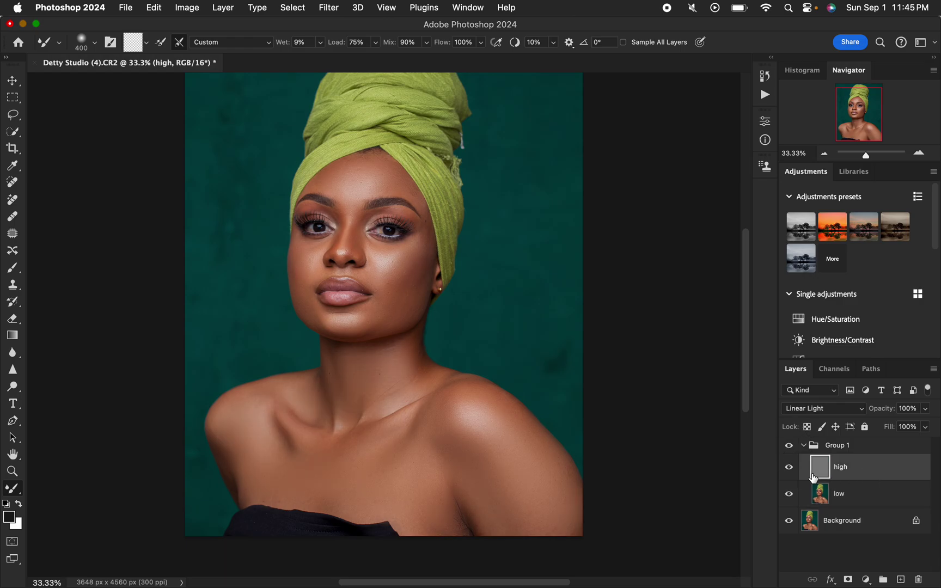
click(16, 287)
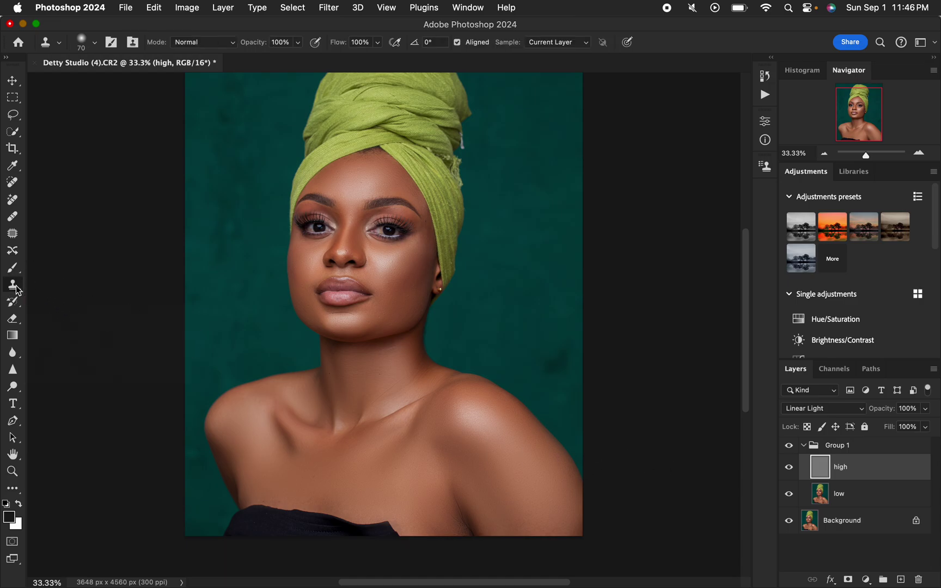
click(95, 44)
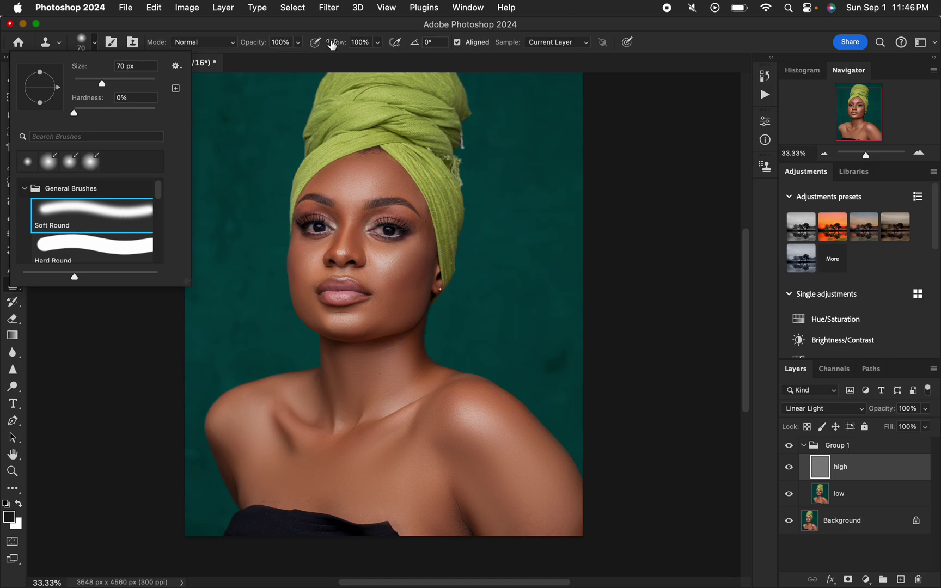
click(349, 34)
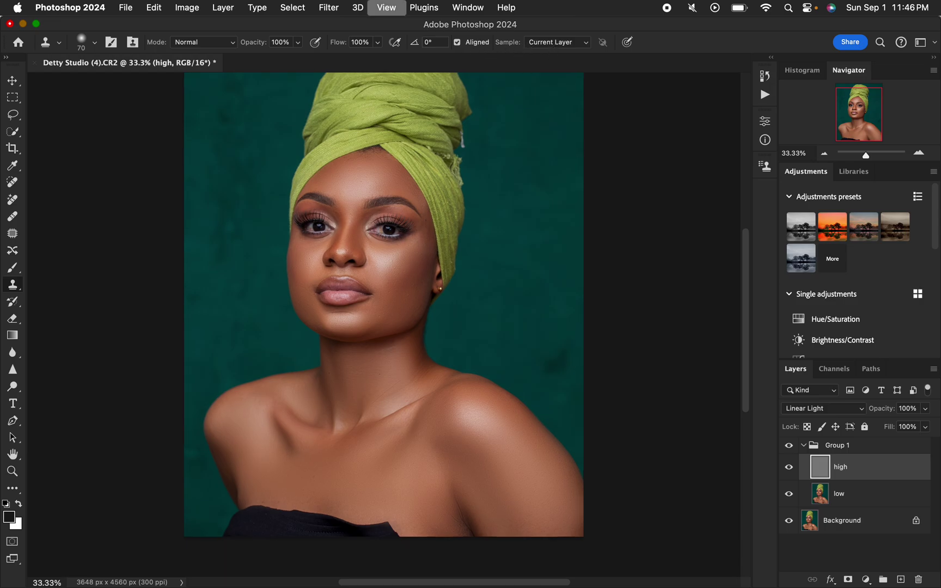
Clone away the bumps on the lower cheek and chin with a 35 px Clone Stamp, sampling clean skin texture from the chin.
key(super+equal)
key(super+equal)
key(super+equal)
key(super+equal)
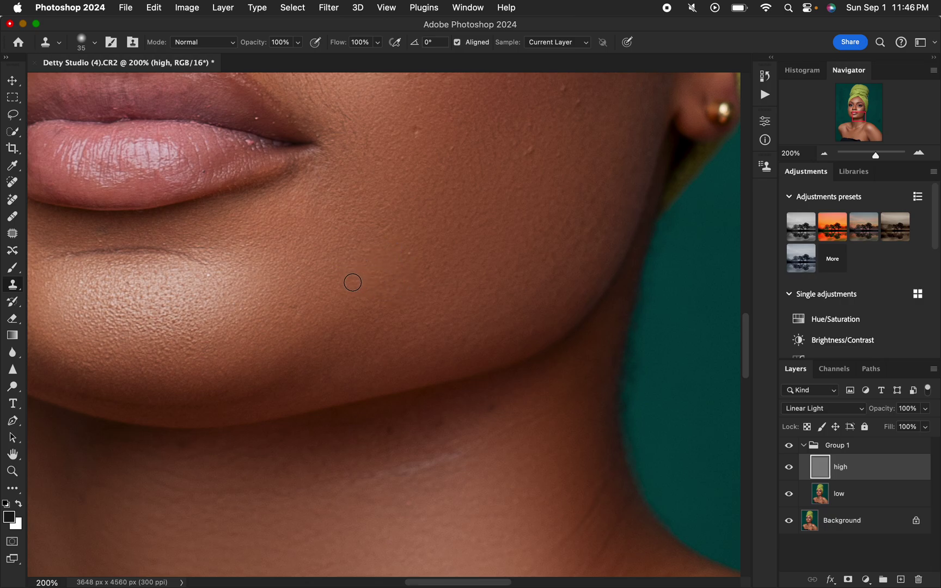
alt+click(217, 303)
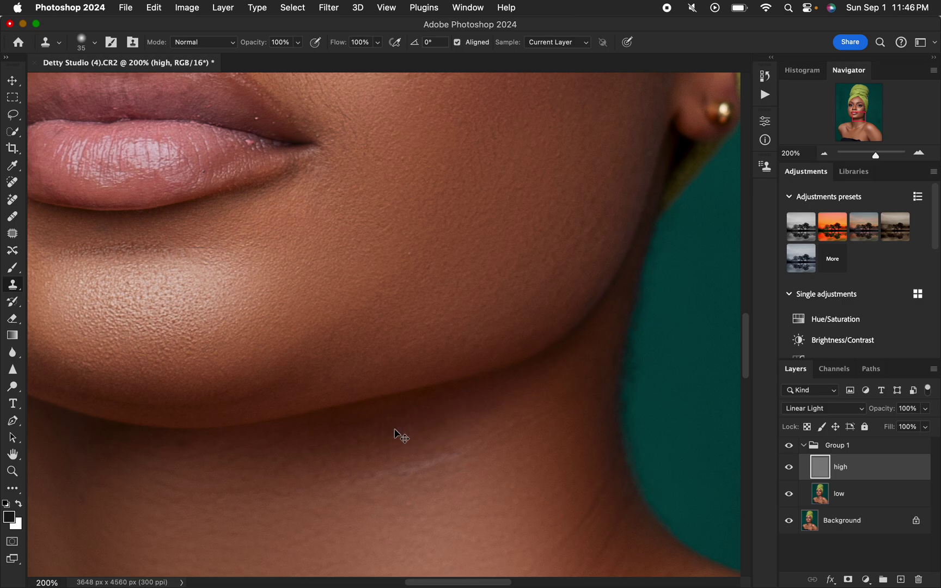
Clone out the remaining skin blemishes on both cheeks and the upper face on the high layer.
key(super+minus)
key(super+minus)
key(super+plus)
key(super+plus)
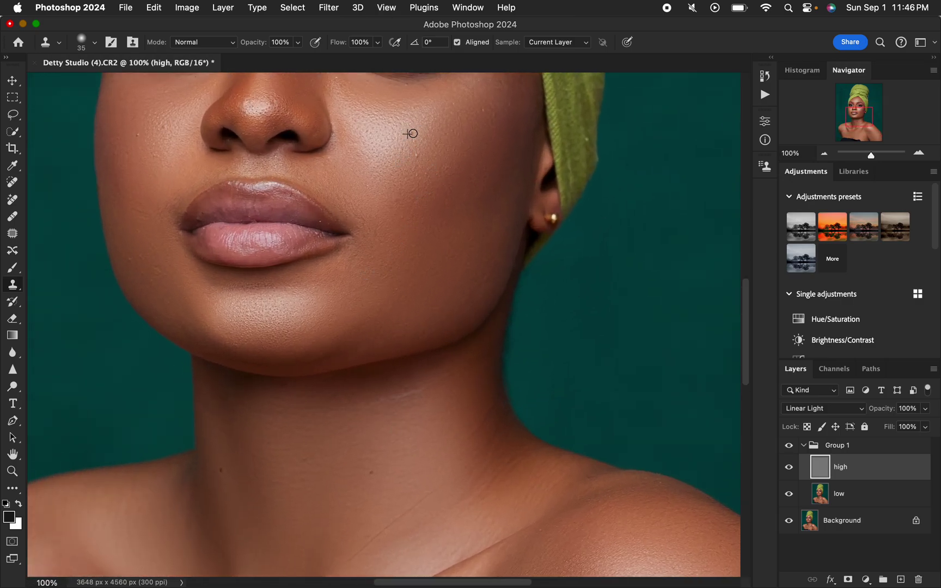
drag(491, 126, 483, 106)
drag(141, 254, 131, 265)
scroll(430, 229, up, 10)
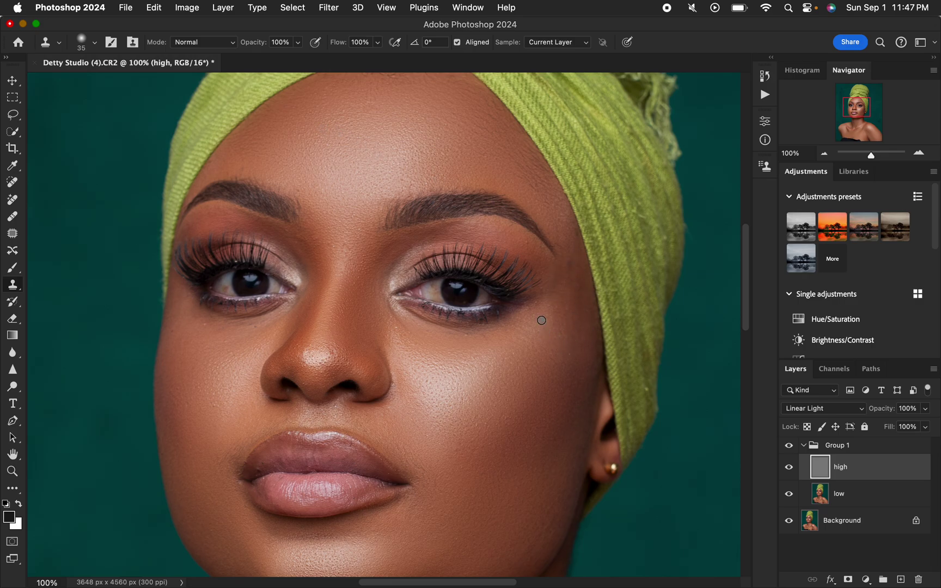
Compare the whole portrait before and after retouching by toggling Group 1's visibility, and examine the face more closely.
key(super+minus)
key(super+minus)
key(super+minus)
key(super+minus)
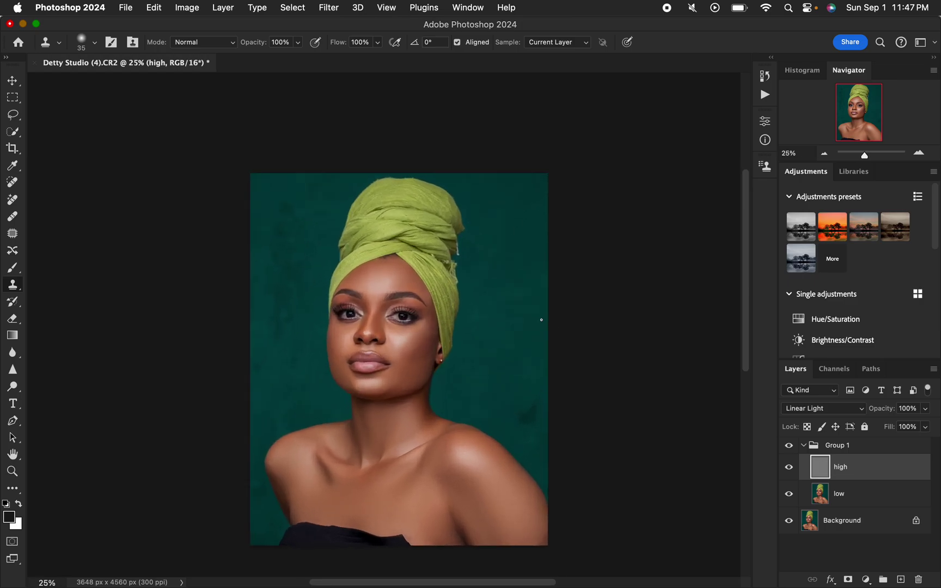
click(789, 446)
click(789, 445)
click(789, 445)
click(791, 450)
key(super+equal)
key(super+equal)
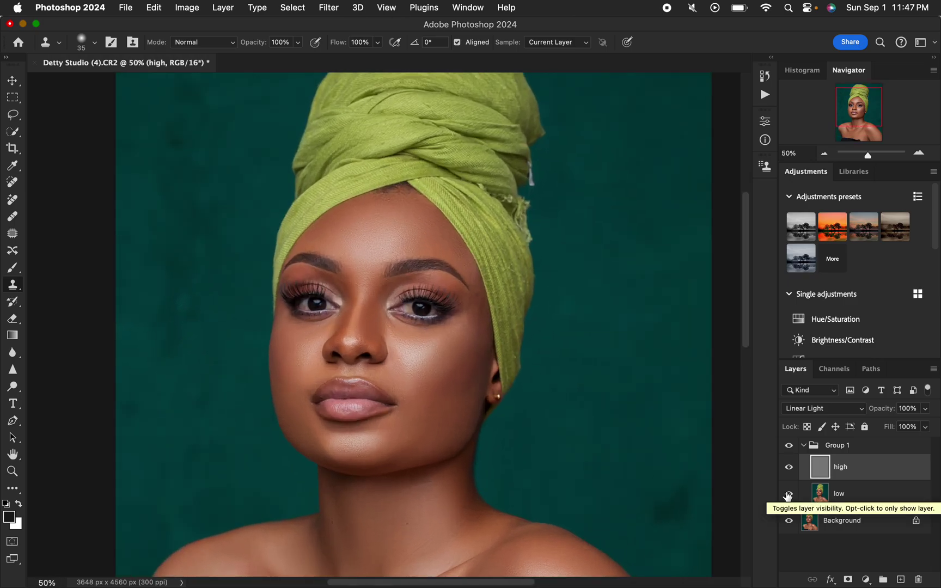
key(super+minus)
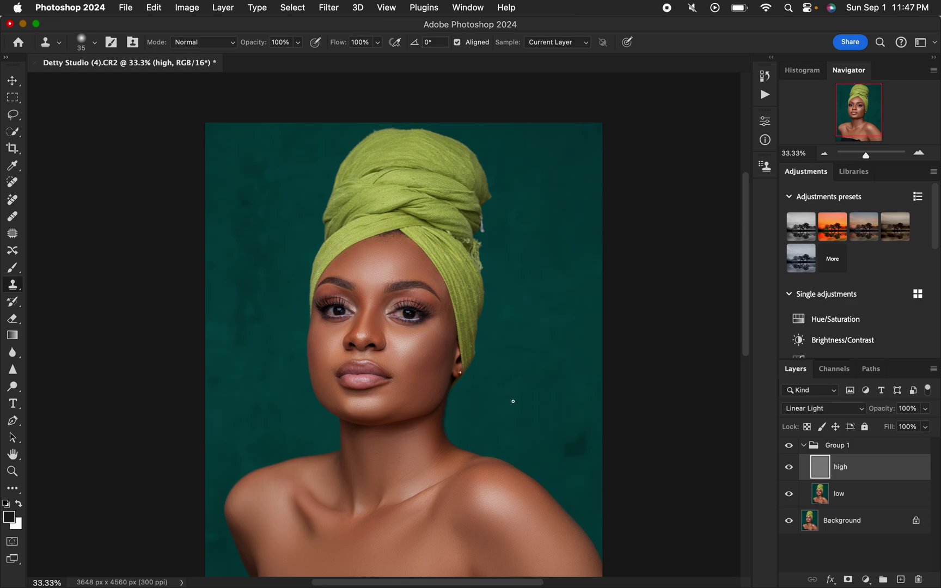
Add a Gradient Map adjustment layer above the collapsed Group 1 and hide it.
click(803, 447)
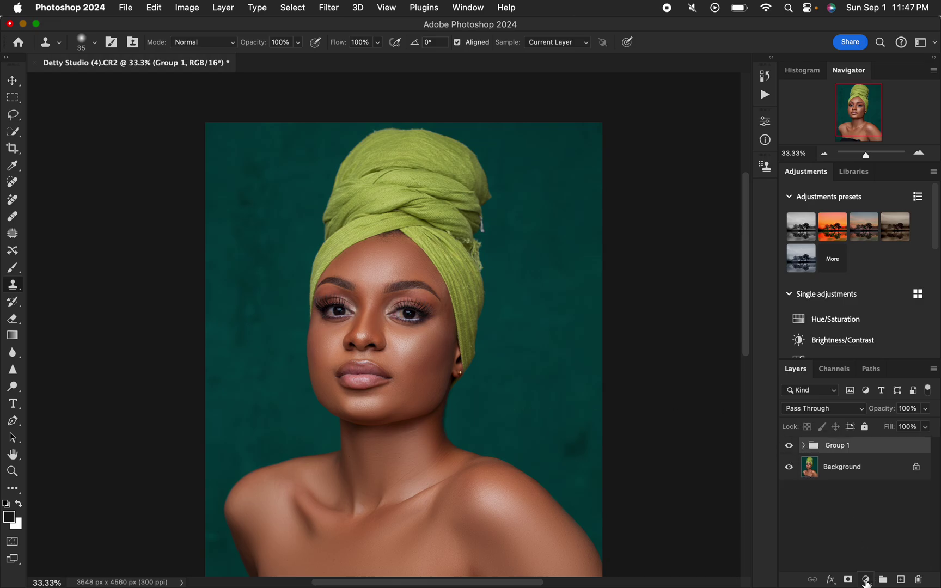
click(867, 581)
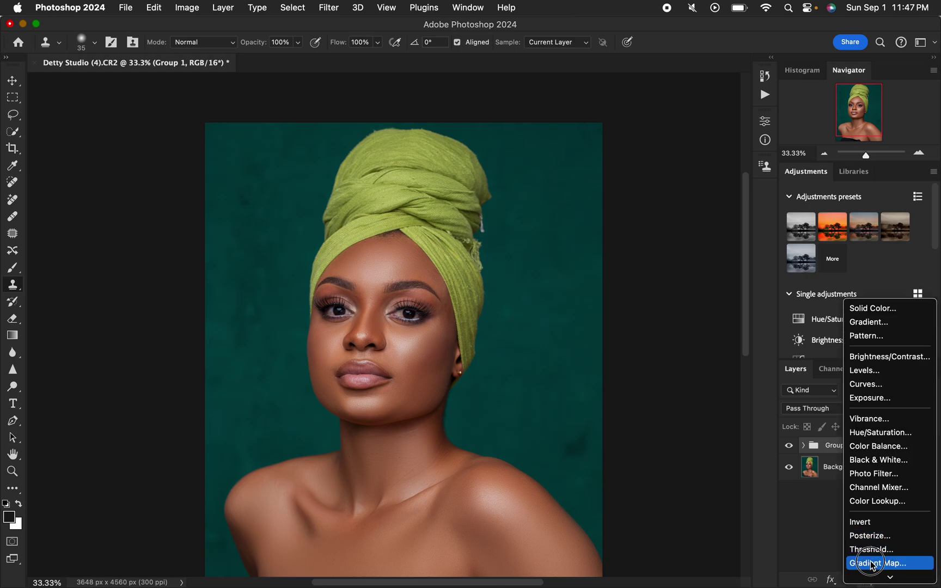
click(868, 563)
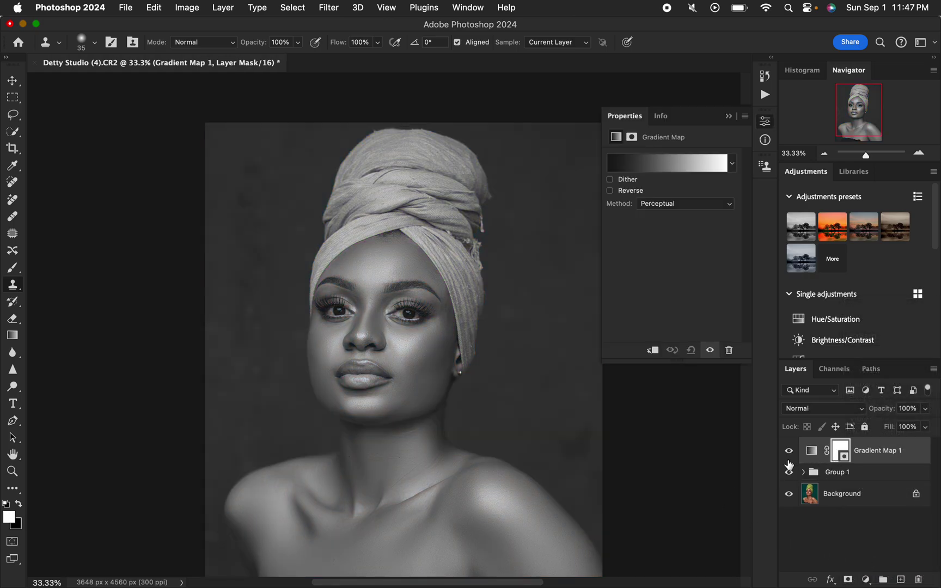
click(811, 452)
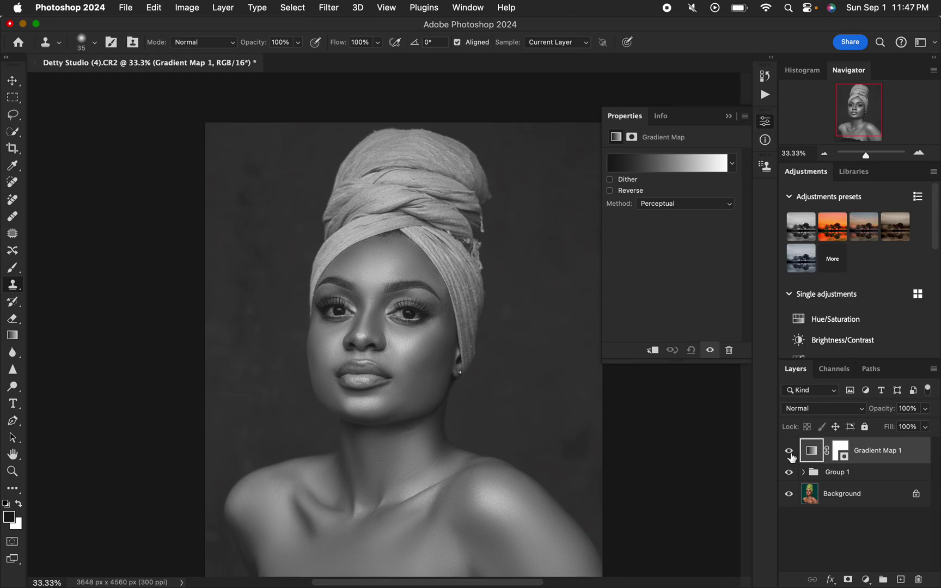
click(788, 454)
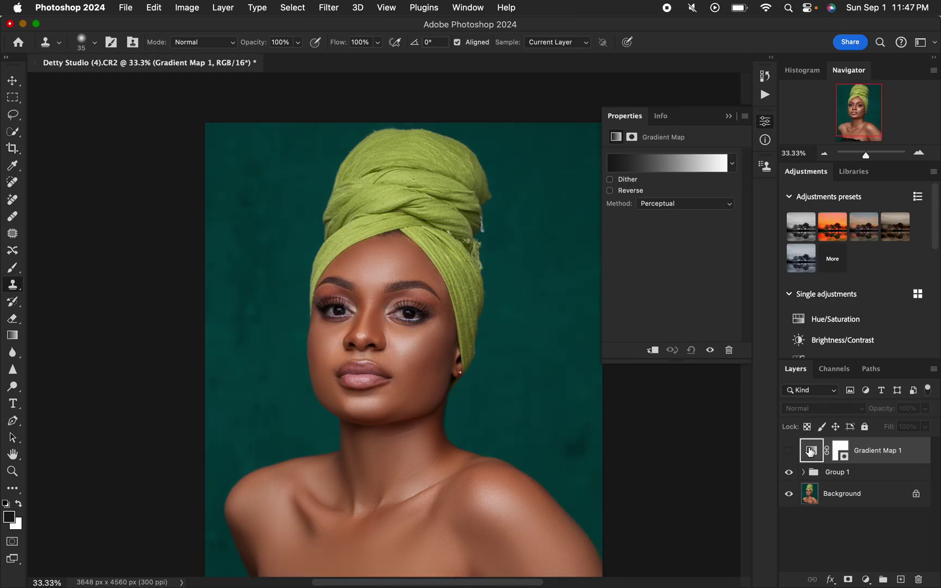
Edit the Gradient Map's gradient and set its dark stop to #402010, sampled from the shadow along the jawline.
click(669, 166)
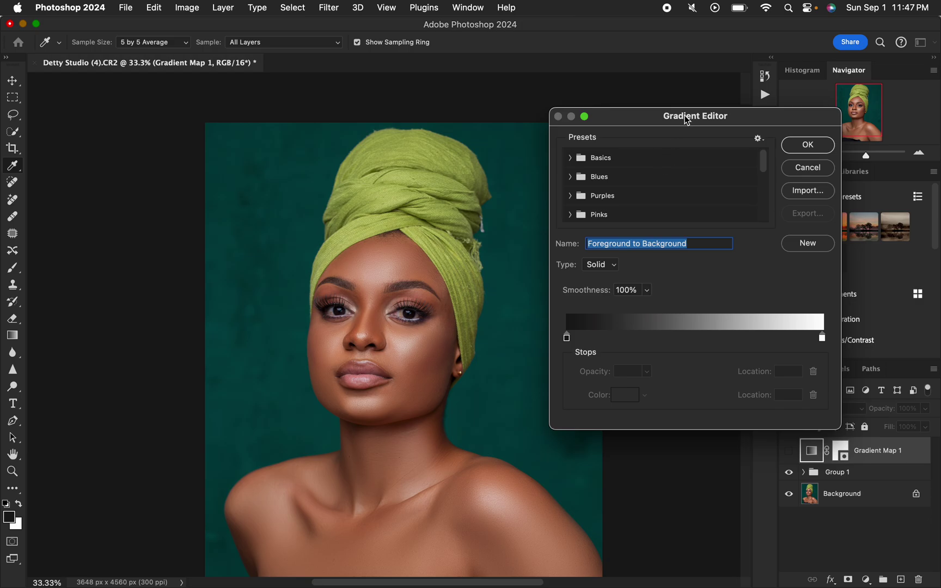
drag(687, 121, 718, 103)
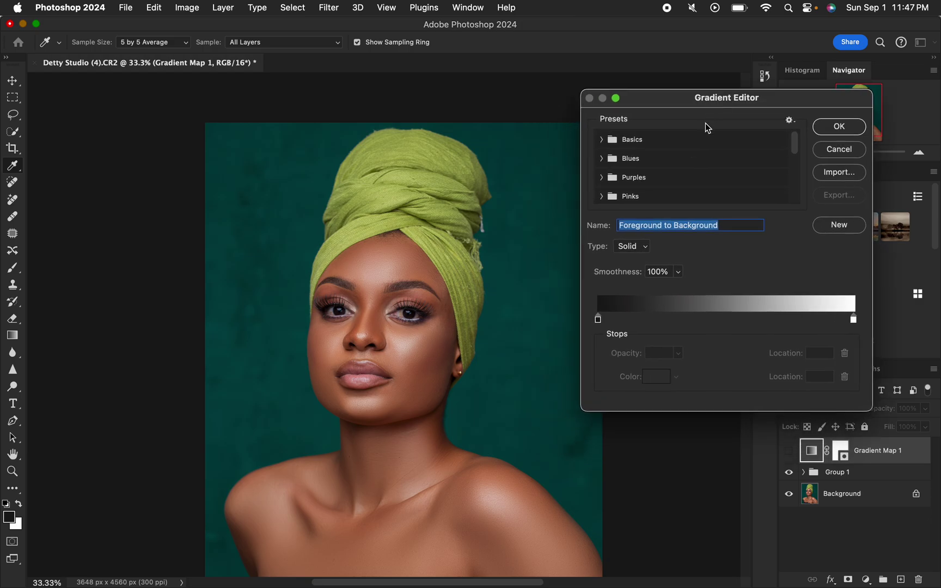
click(597, 319)
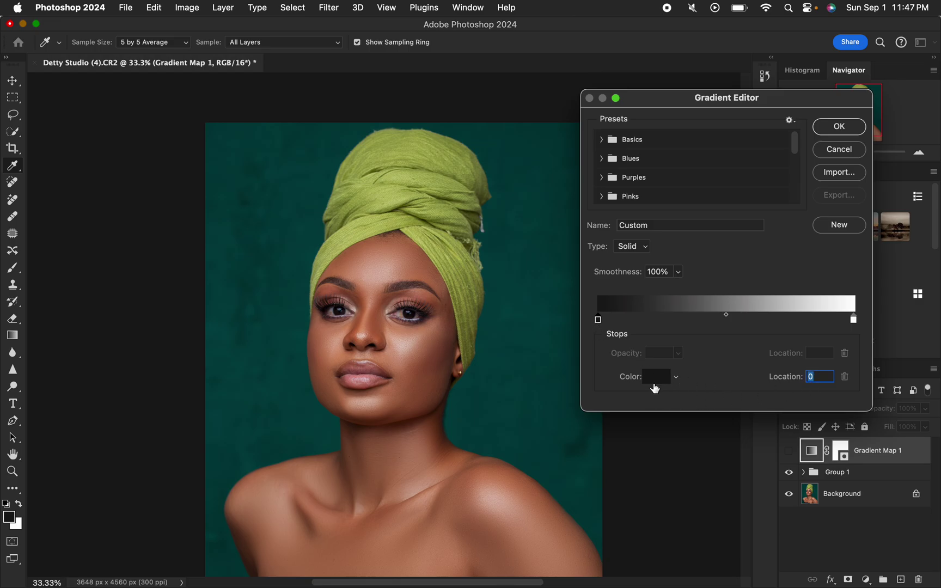
click(655, 385)
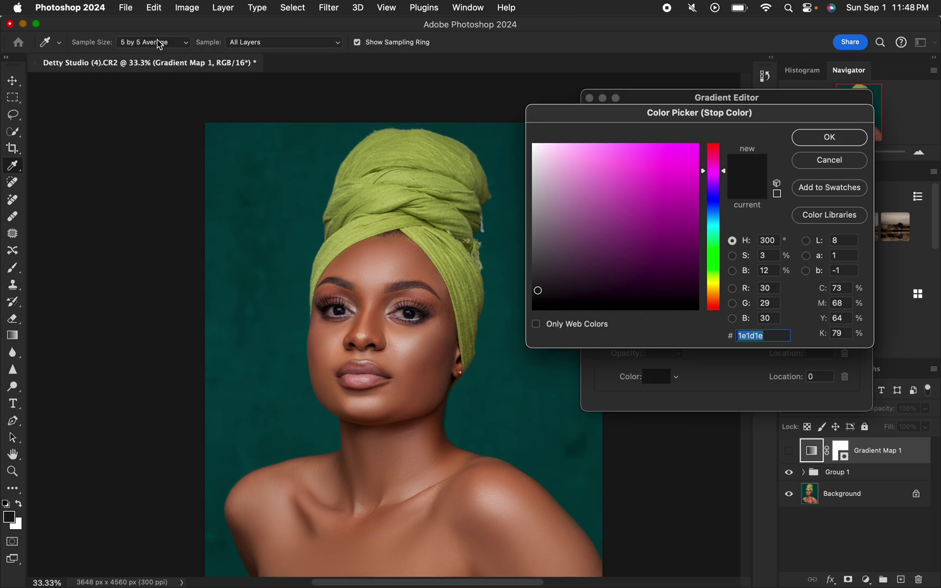
key(super+equal)
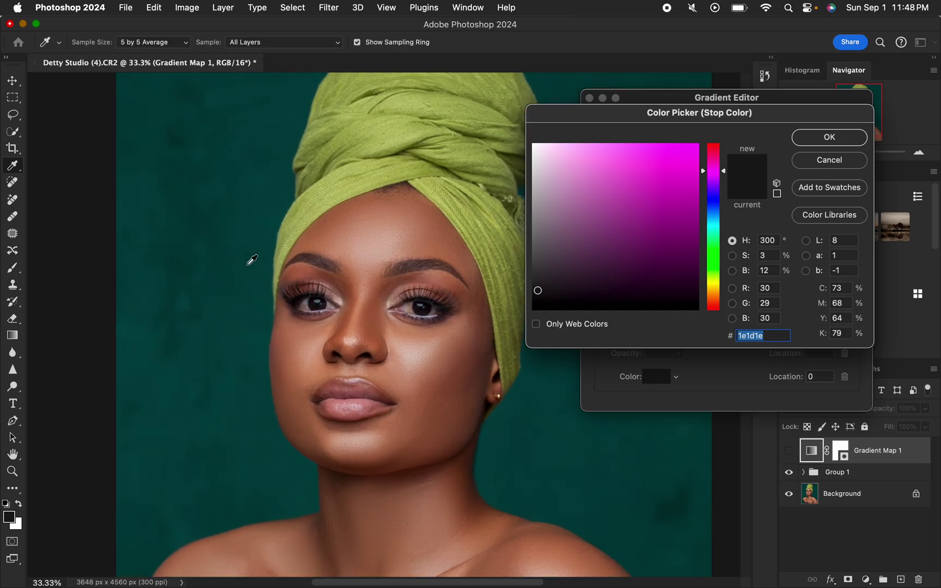
key(super+equal)
key(super+equal)
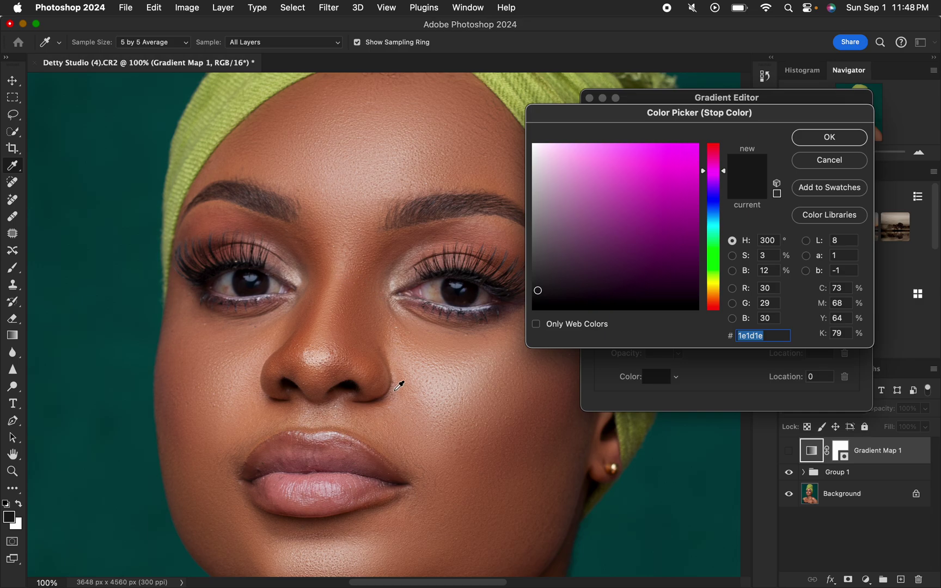
drag(405, 452, 378, 358)
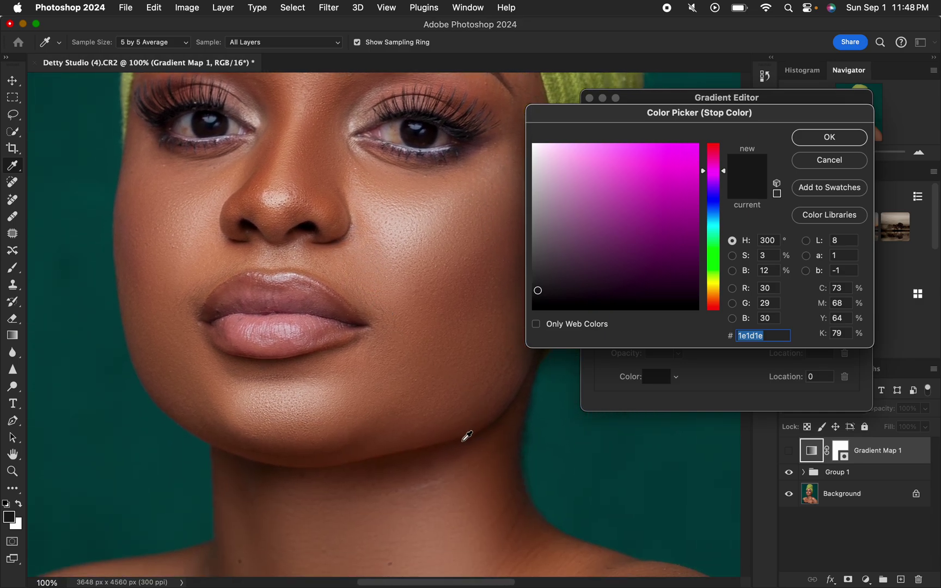
click(404, 452)
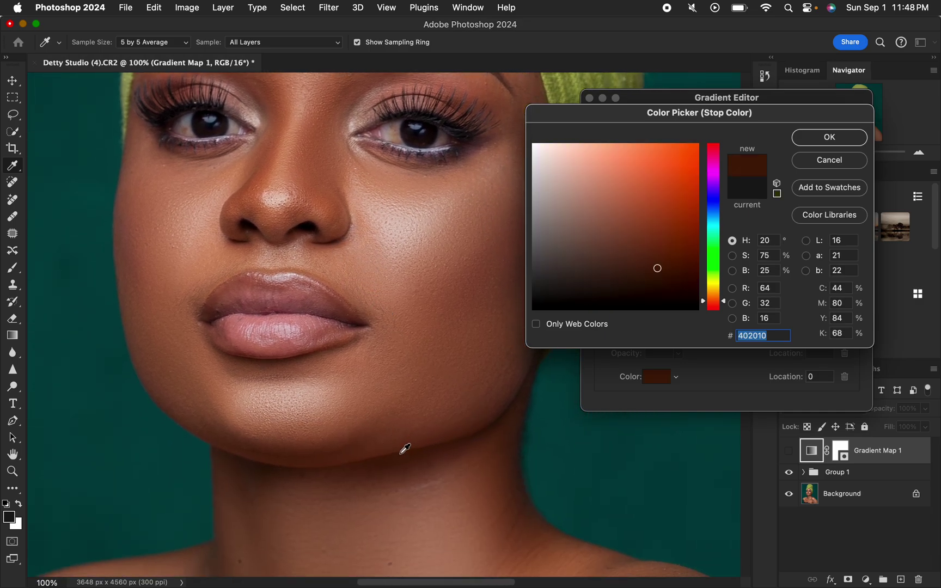
click(817, 142)
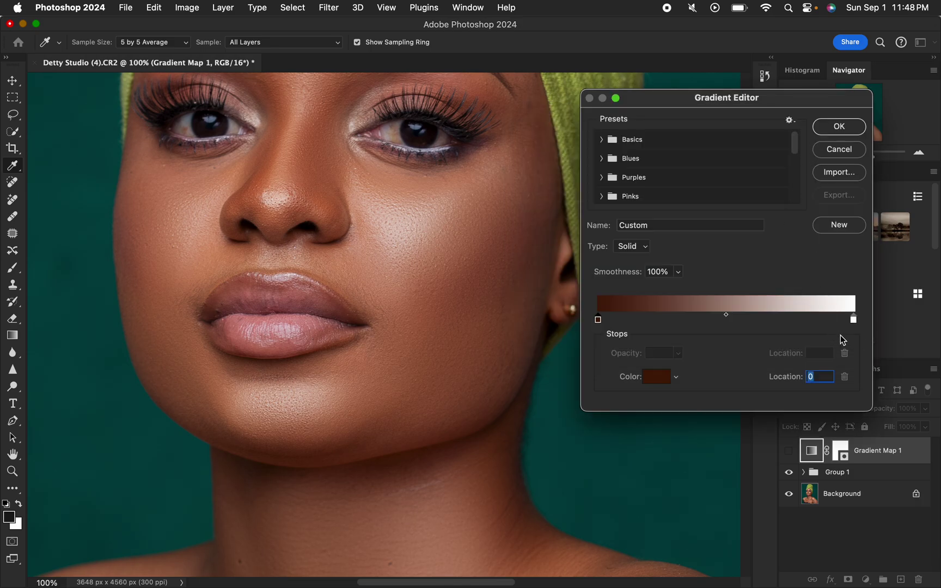
Set the gradient's white end stop to #ddc4b2, sampled from the highlight on the nose tip.
click(854, 320)
click(655, 377)
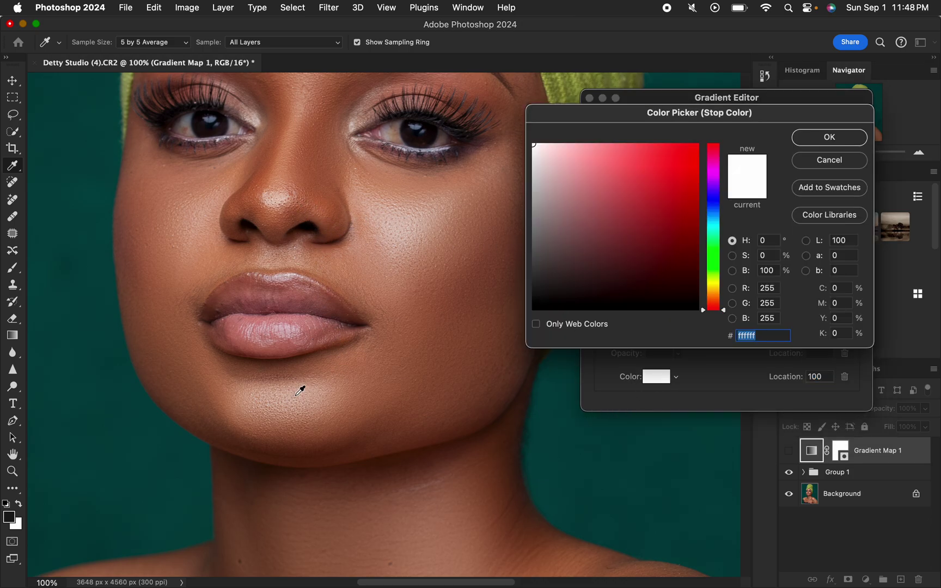
click(278, 200)
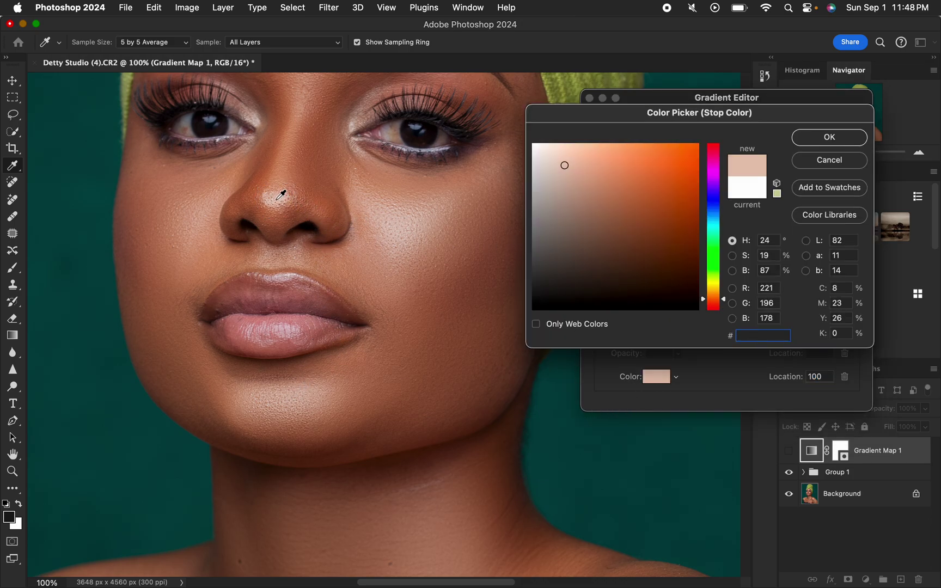
click(815, 138)
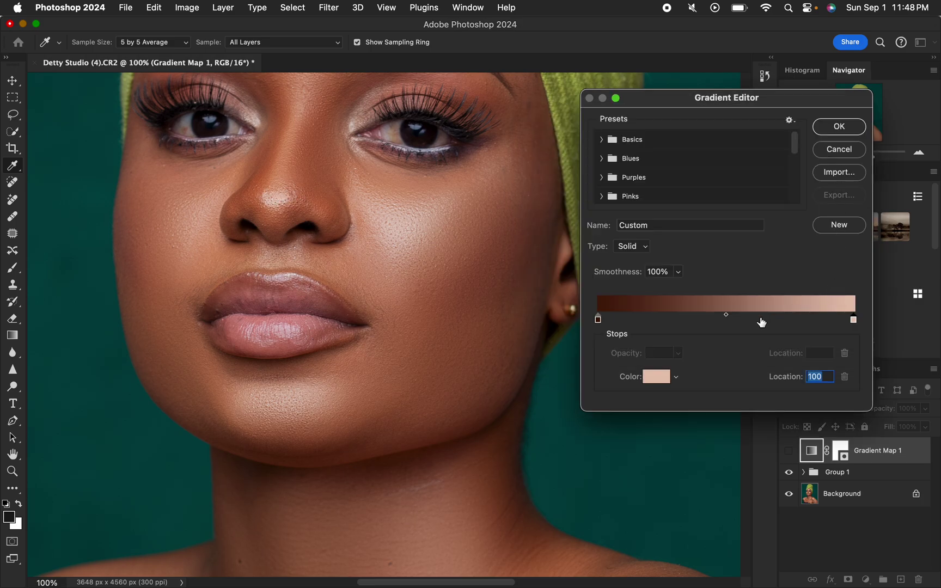
Add a midtone stop at location 50 coloured #9c6344, sampled from the side of the nose, and accept the gradient.
click(718, 319)
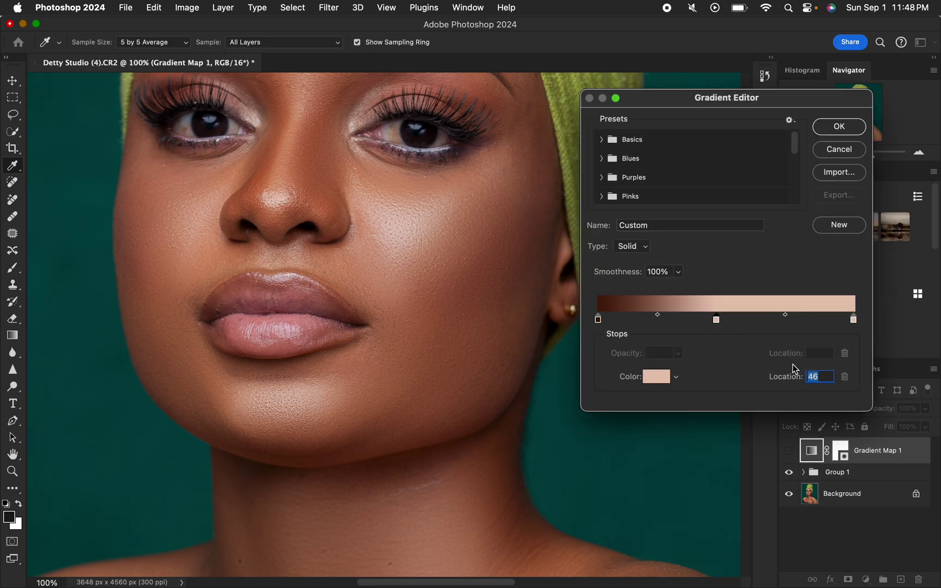
text(50)
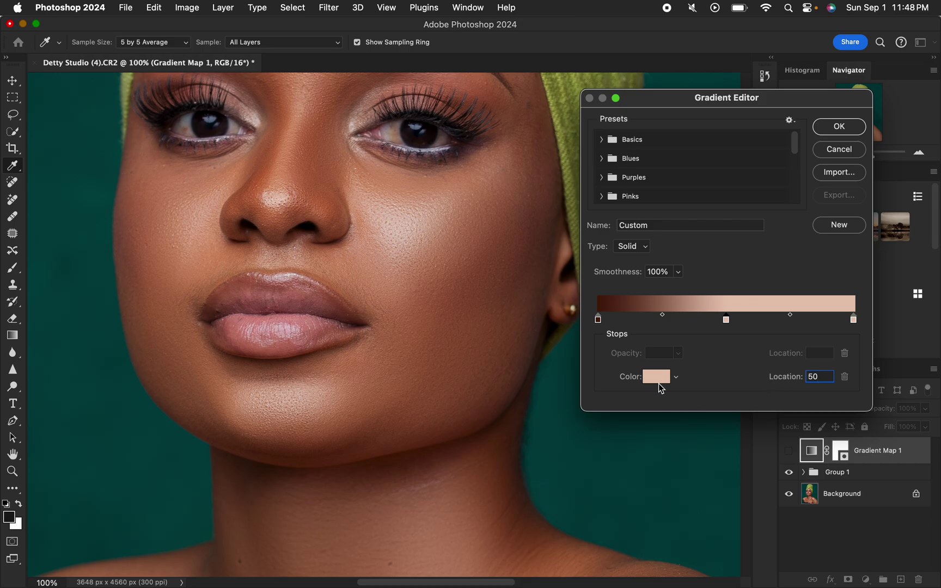
click(654, 382)
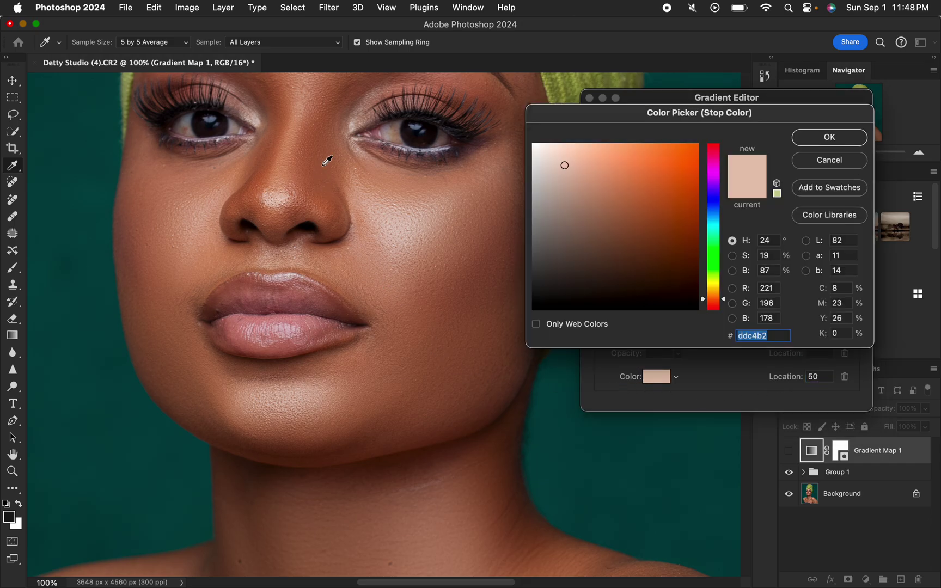
click(466, 480)
click(312, 170)
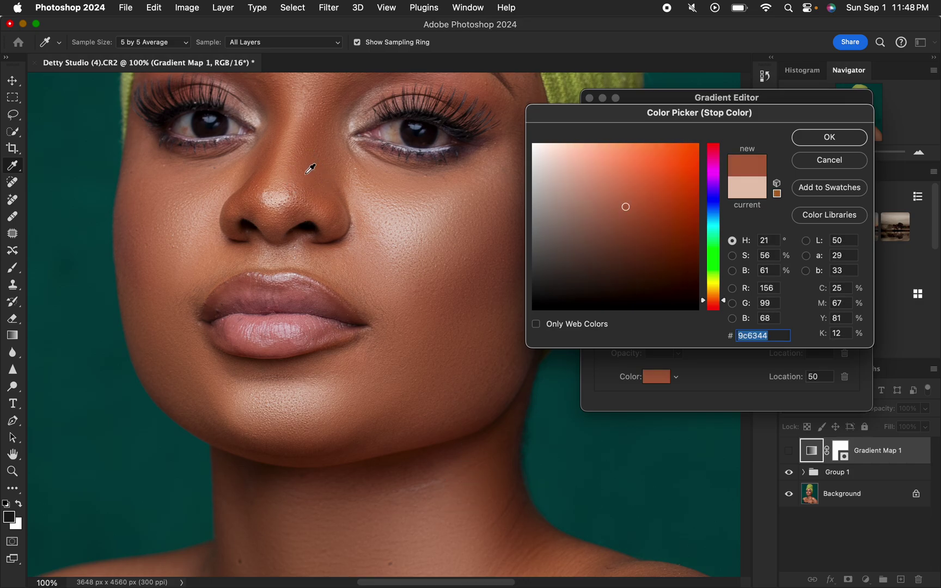
click(810, 138)
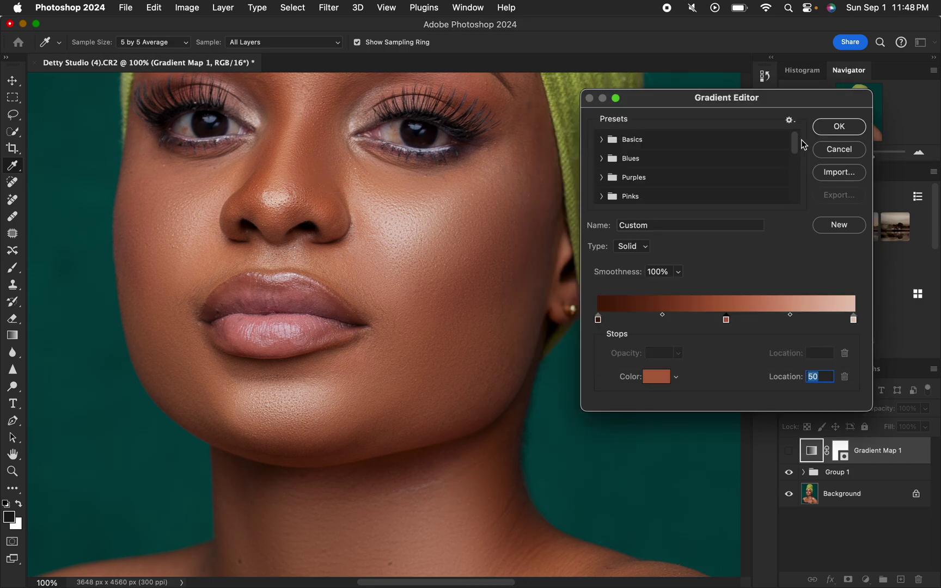
click(839, 126)
Show the Gradient Map 1 layer and set its blend mode to Color.
click(788, 451)
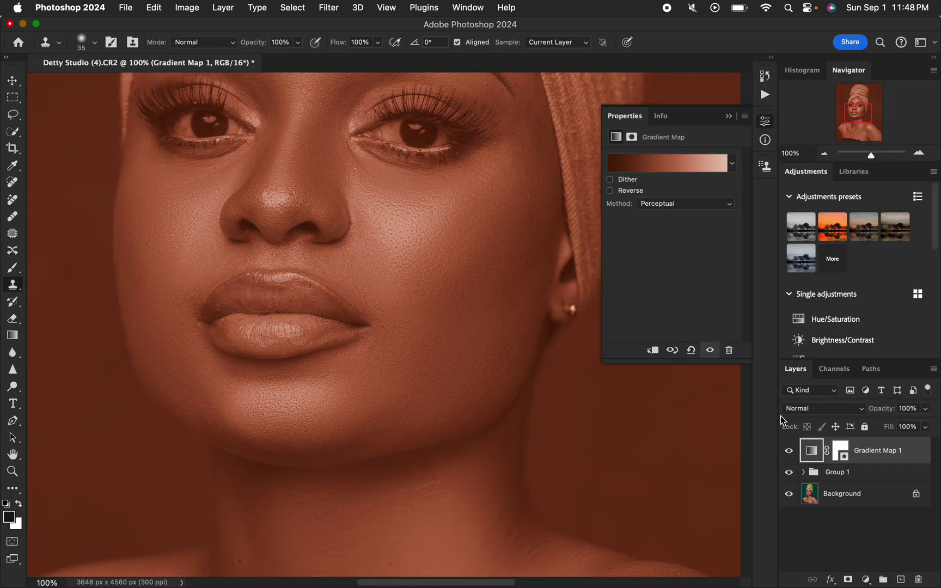
key(super+minus)
key(super+minus)
key(super+minus)
key(super+minus)
key(super+minus)
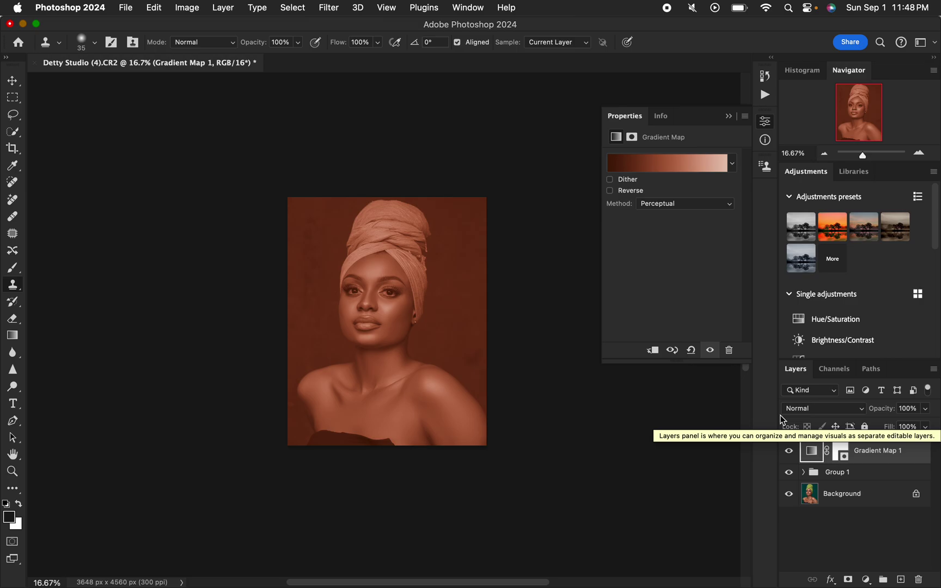
click(833, 409)
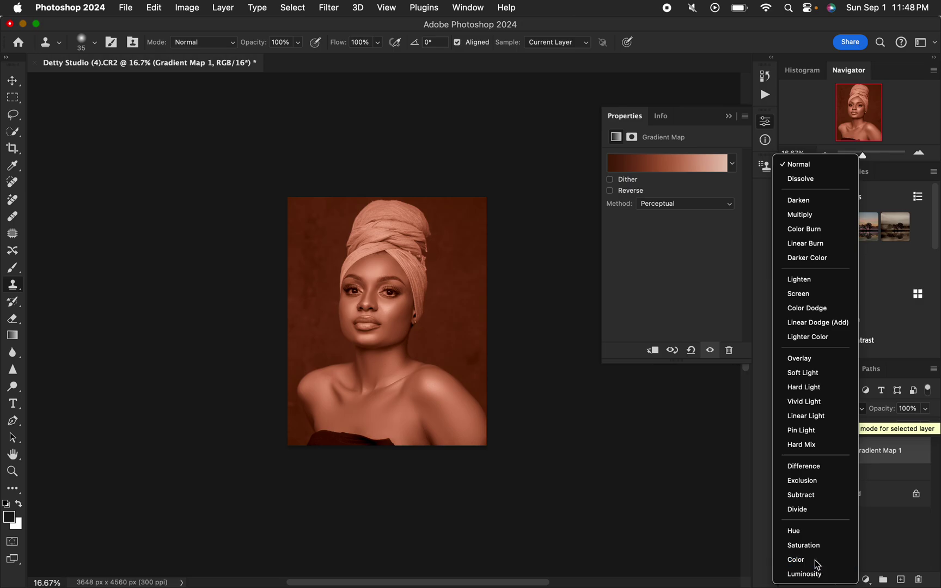
click(815, 560)
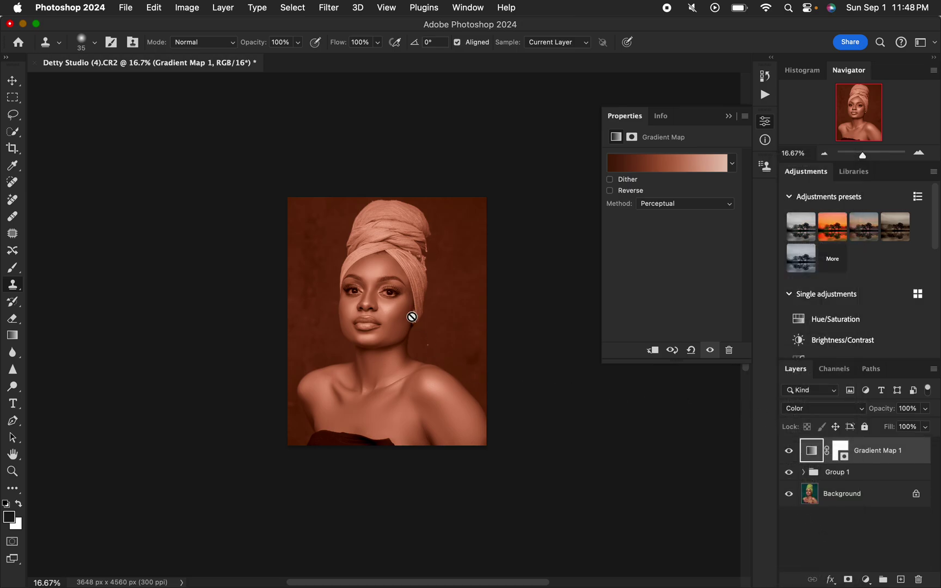
Hide Gradient Map 1, stamp all visible layers into a new layer above Group 1, and duplicate that merged layer.
click(789, 456)
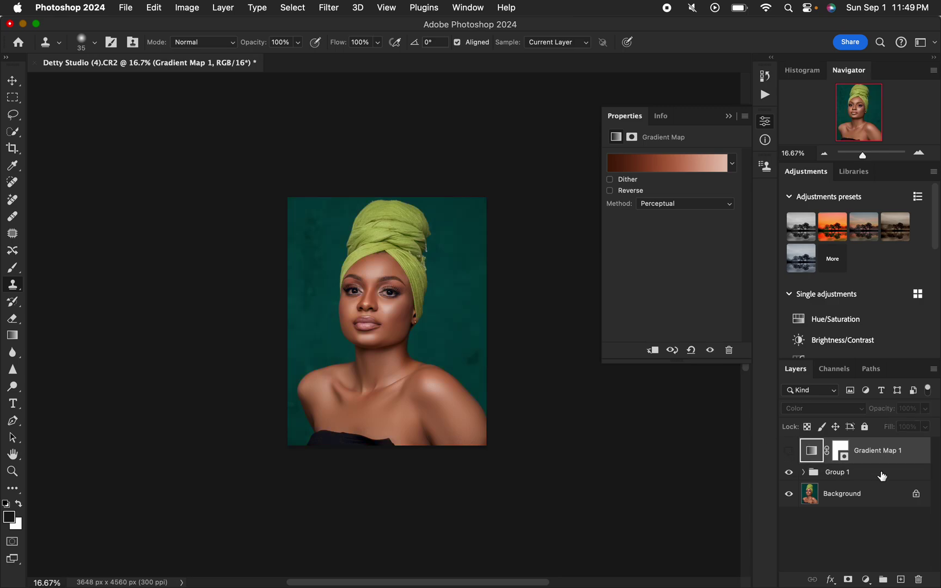
click(860, 475)
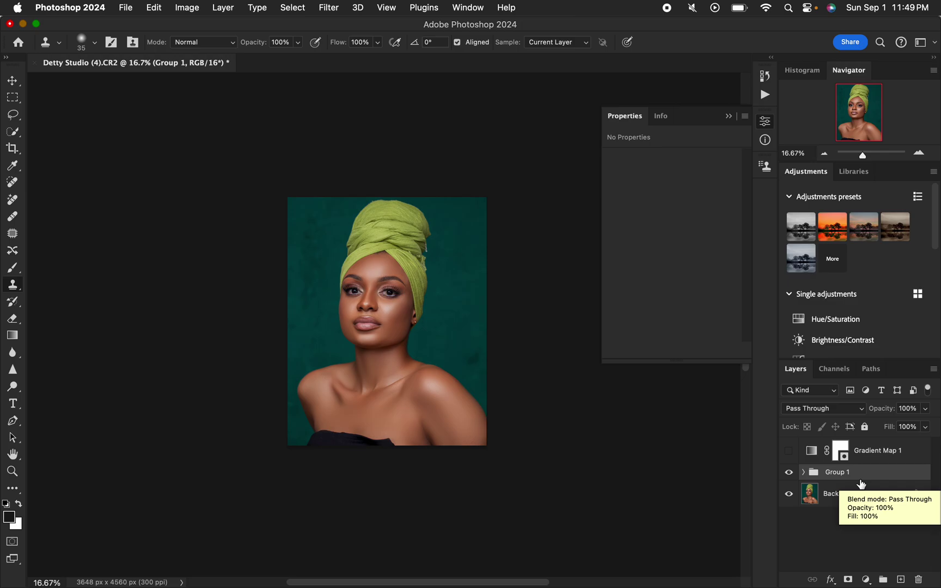
key(super+alt+shift+e)
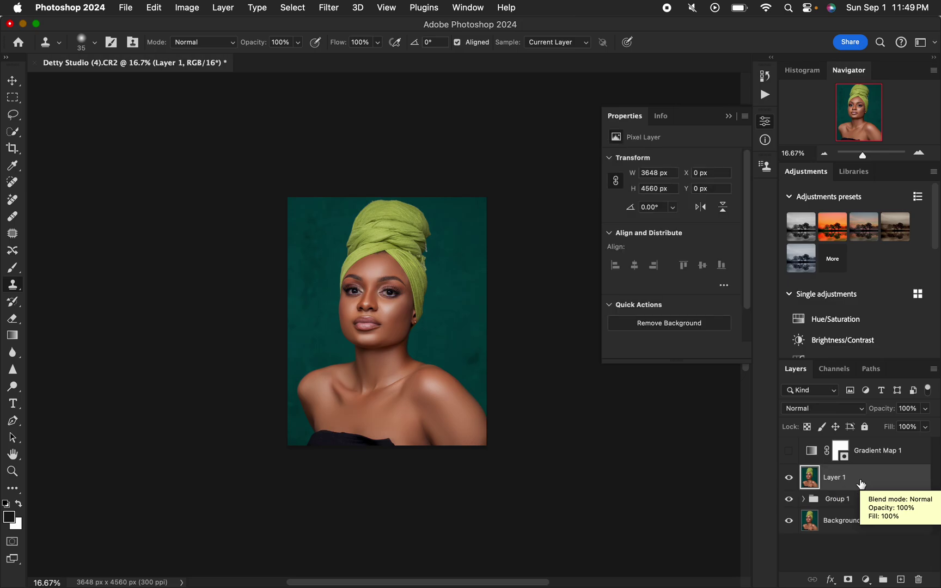
key(super+j)
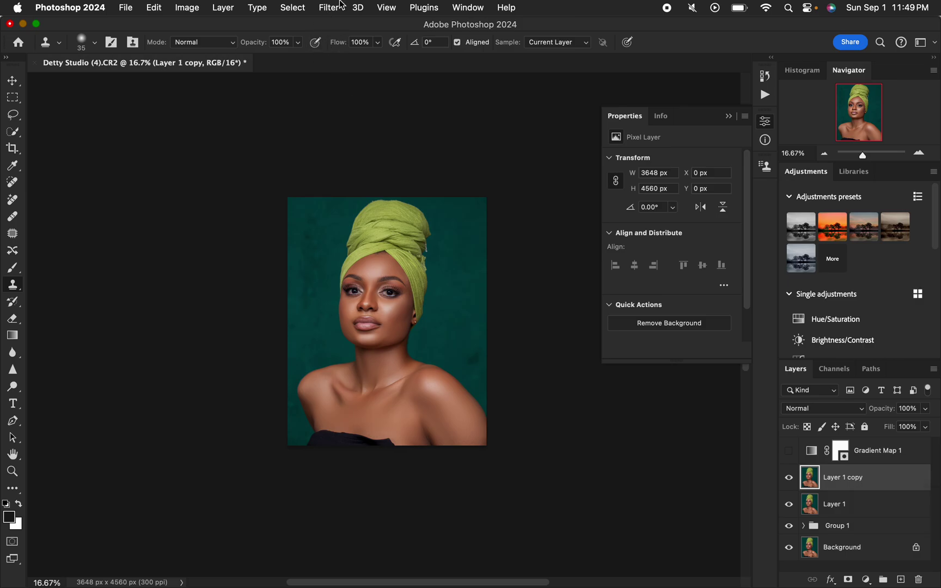
Mask Layer 1 copy to the skin by selecting the subject and subtracting the black top and green head wrap with Quick Selection.
click(302, 10)
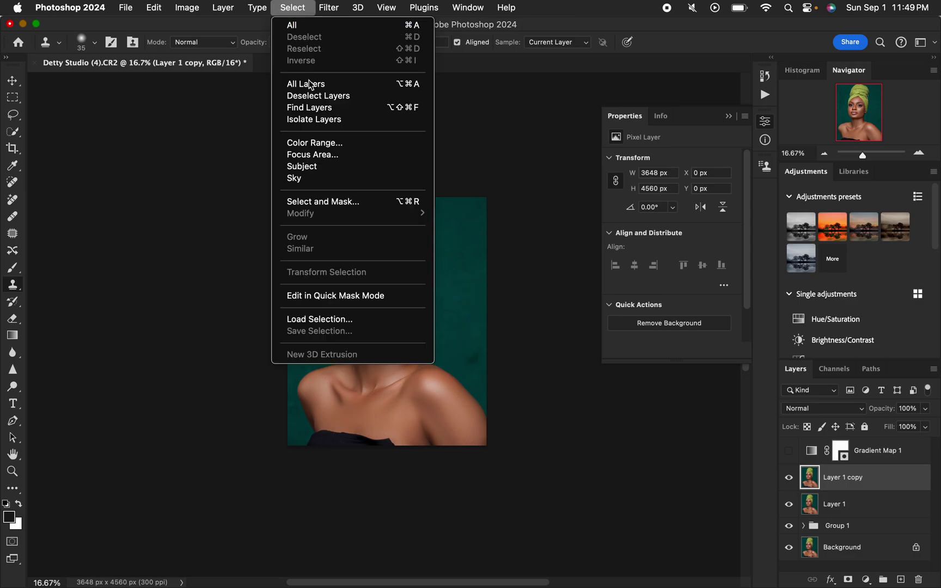
click(324, 167)
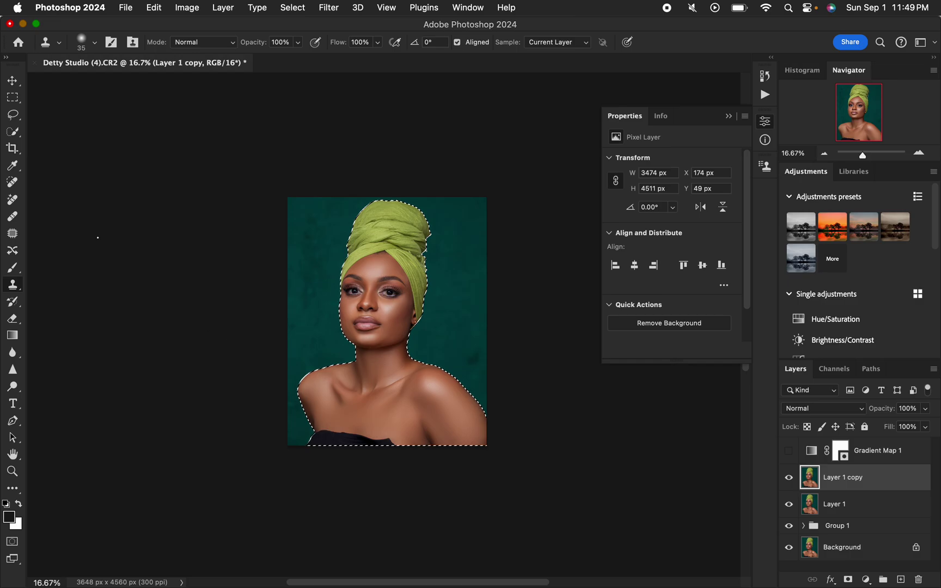
click(12, 131)
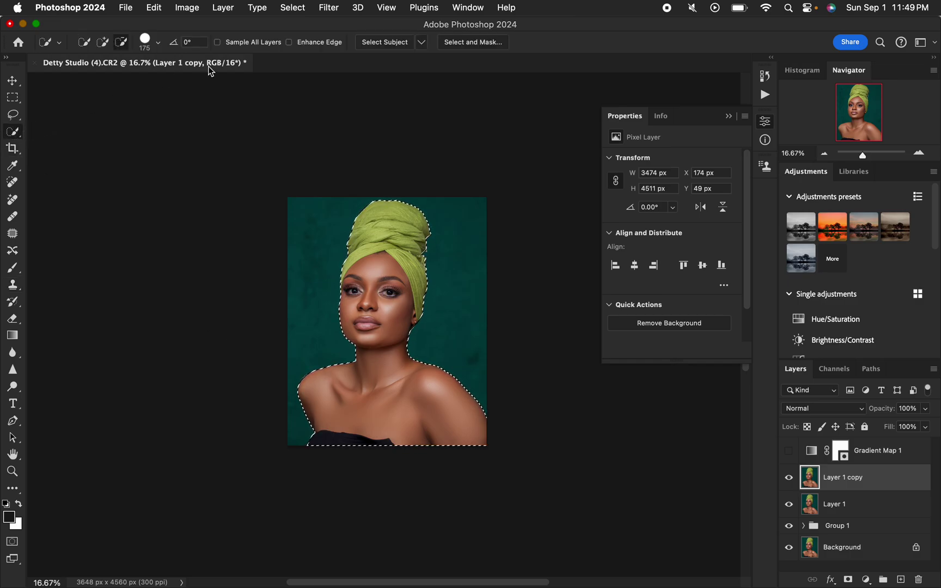
click(122, 42)
drag(315, 442, 336, 441)
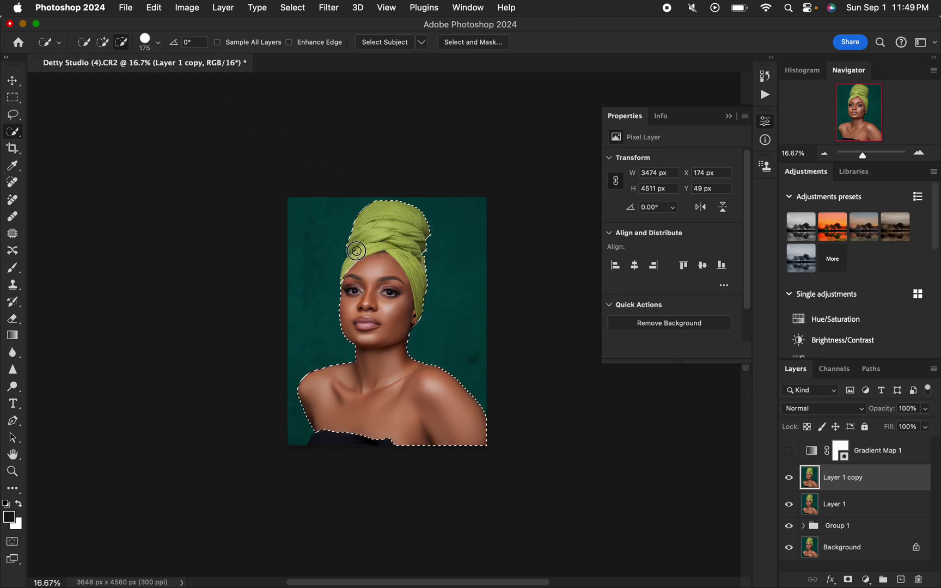
mouse_move(356, 251)
mouse_down()
mouse_move(390, 246)
mouse_move(413, 266)
mouse_up()
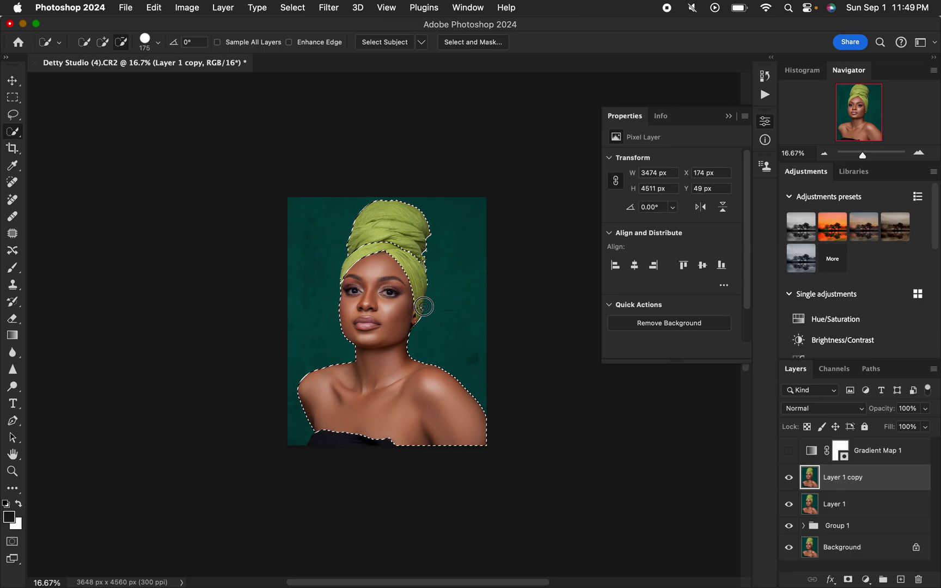
mouse_move(422, 315)
mouse_down()
mouse_move(416, 213)
mouse_move(432, 273)
mouse_move(418, 237)
mouse_move(432, 230)
mouse_move(409, 206)
mouse_move(363, 203)
mouse_up()
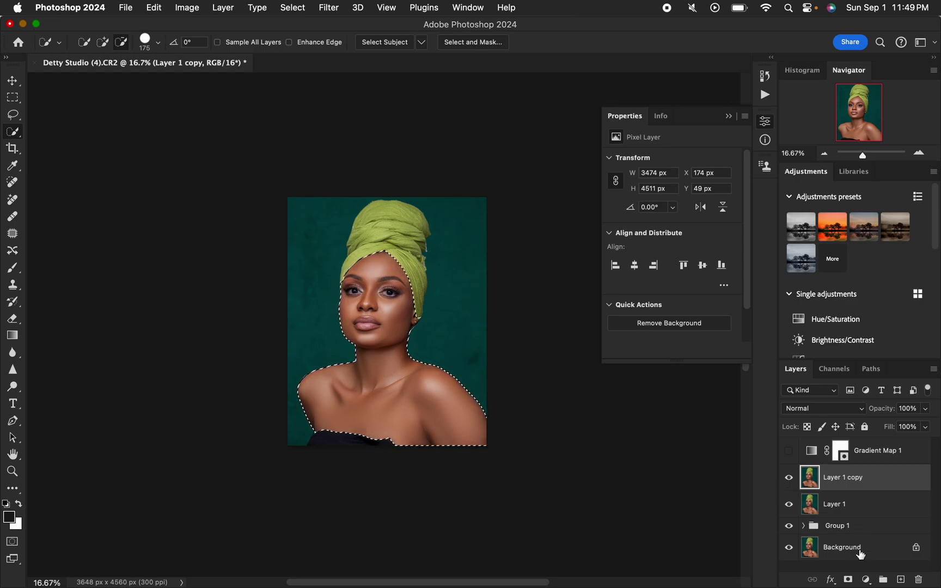
click(848, 579)
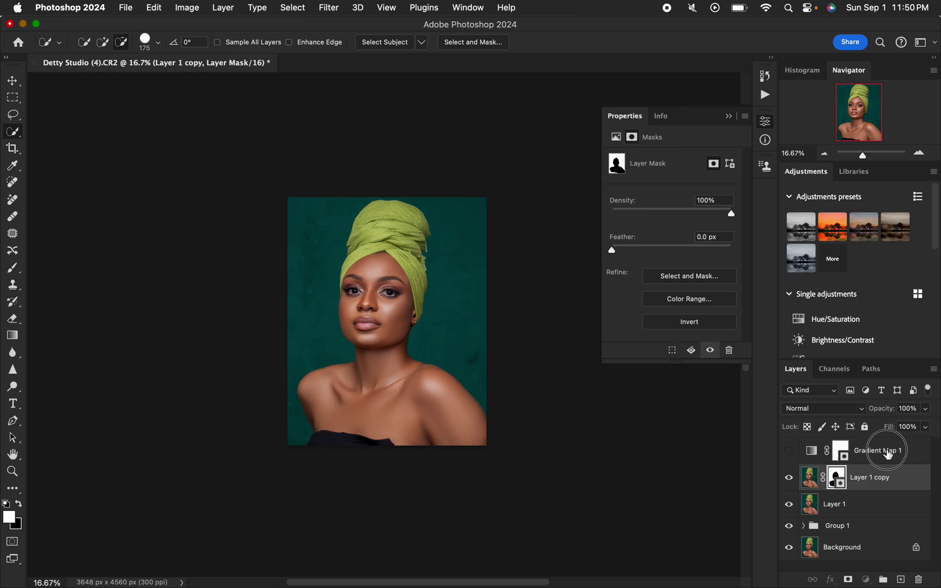
Put Gradient Map 1 in a new group and move the skin mask from Layer 1 copy onto that group.
click(885, 457)
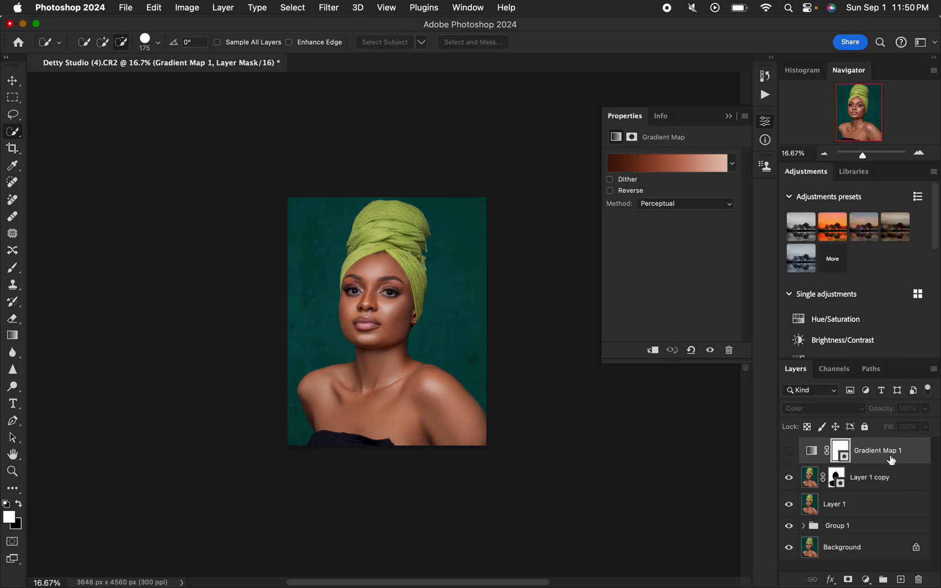
drag(891, 456, 883, 579)
click(804, 446)
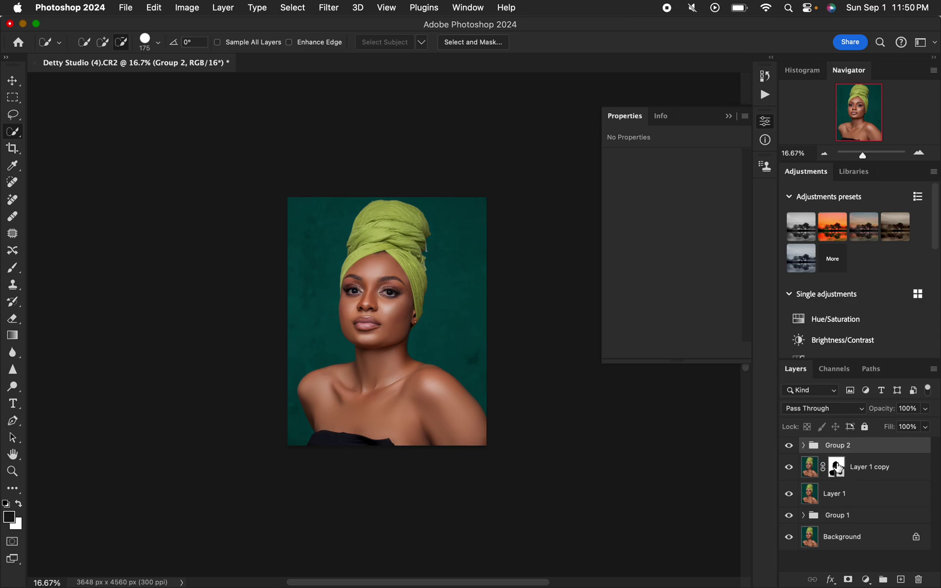
drag(840, 467, 841, 453)
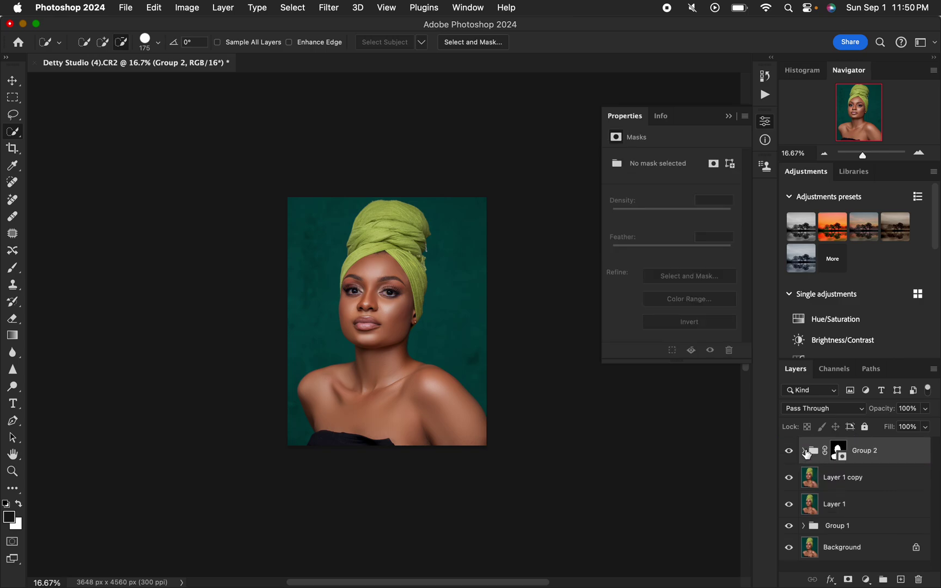
Show the Gradient Map 1 layer inside Group 2 and toggle the group's visibility to compare the skin colour.
click(804, 451)
click(790, 479)
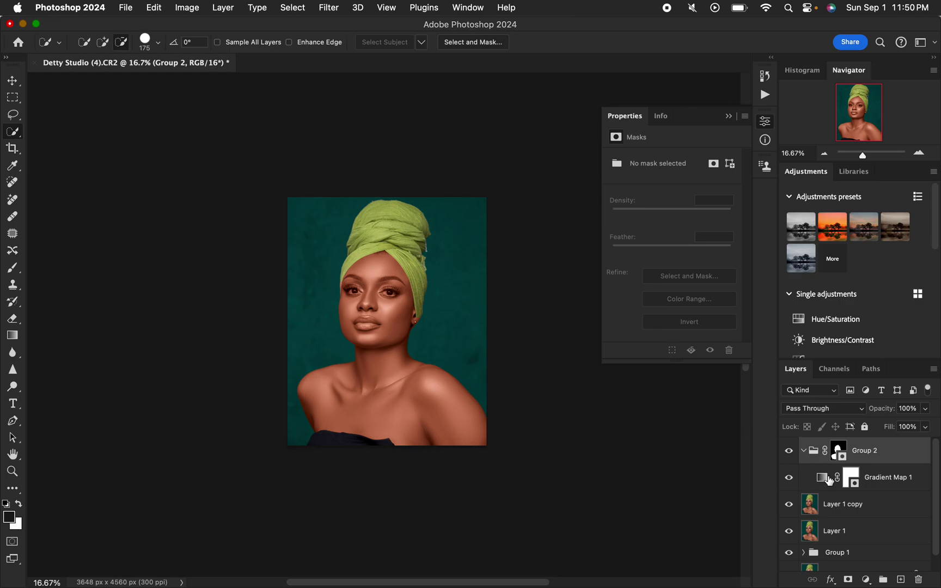
click(807, 453)
click(789, 451)
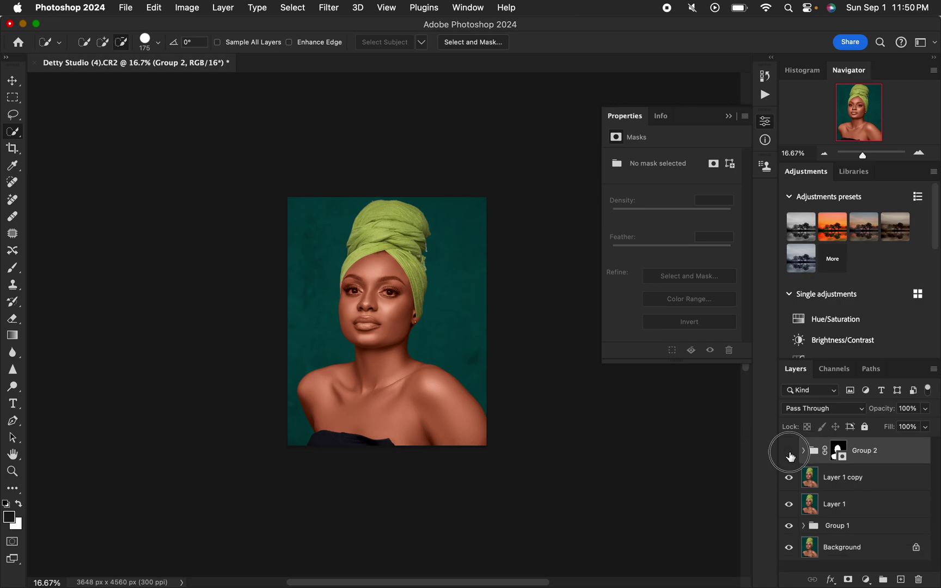
click(788, 452)
Paint black with the Brush tool on Group 2's layer mask over the eye nearest the earring to remove the gradient colour.
click(12, 268)
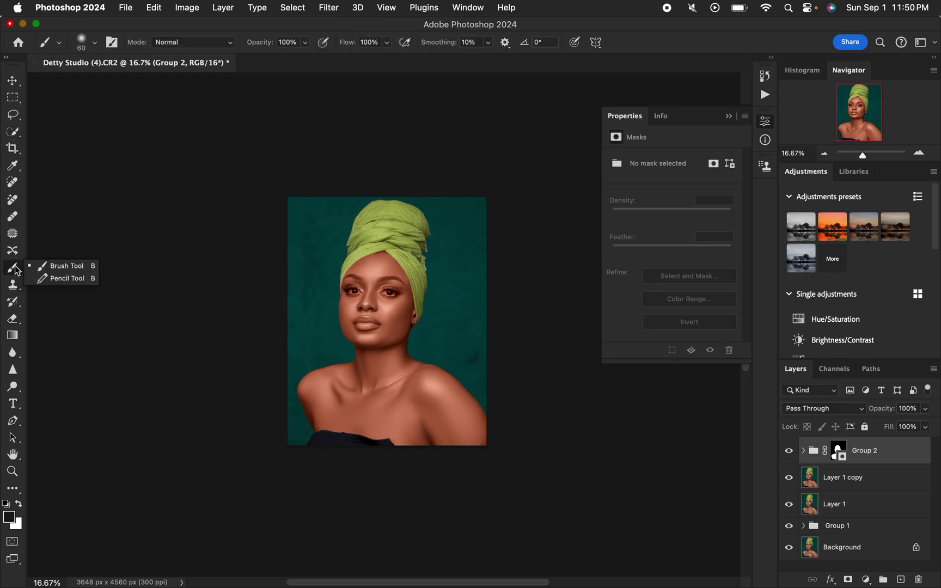
click(58, 266)
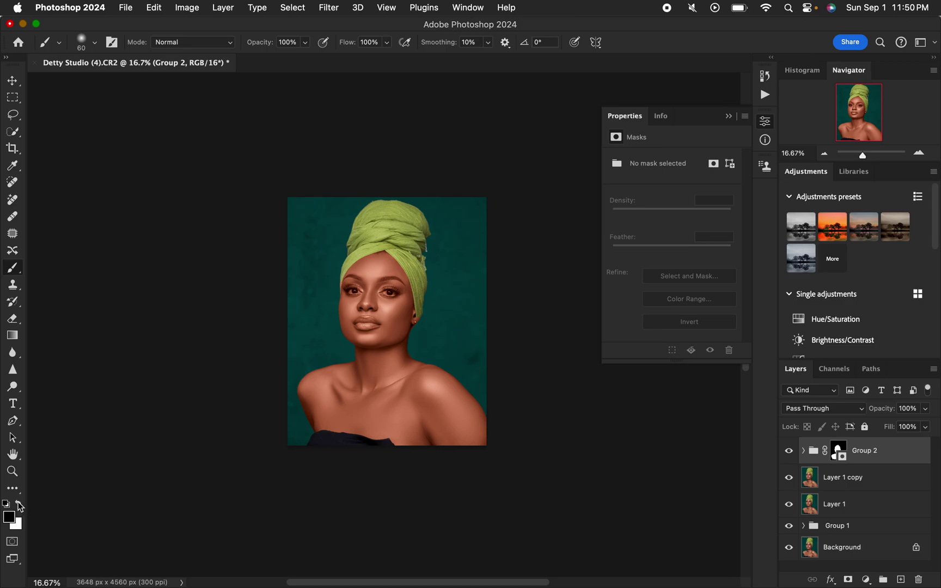
click(19, 504)
click(19, 504)
click(19, 504)
click(20, 505)
click(20, 504)
click(19, 504)
click(20, 505)
click(19, 504)
key(super+equal)
key(super+equal)
key(super+equal)
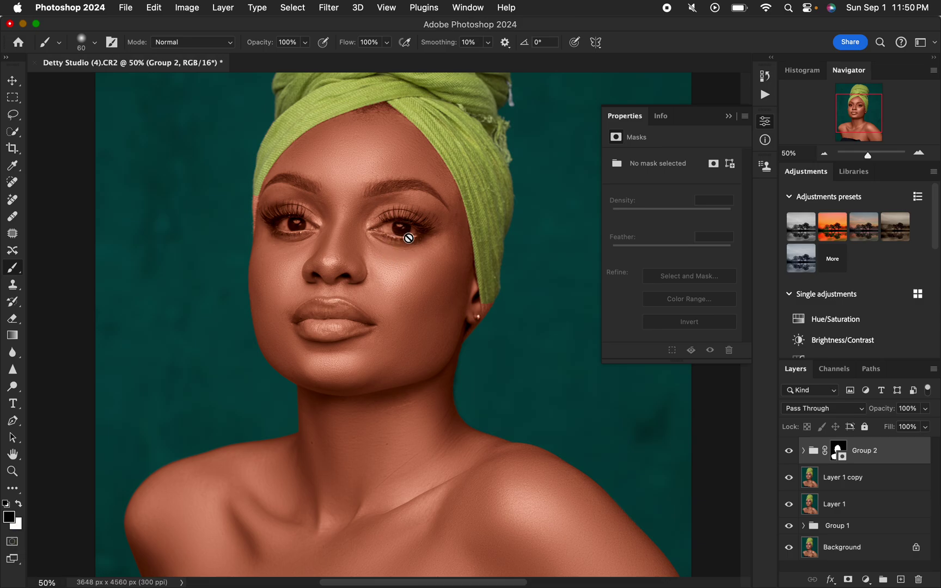
click(838, 451)
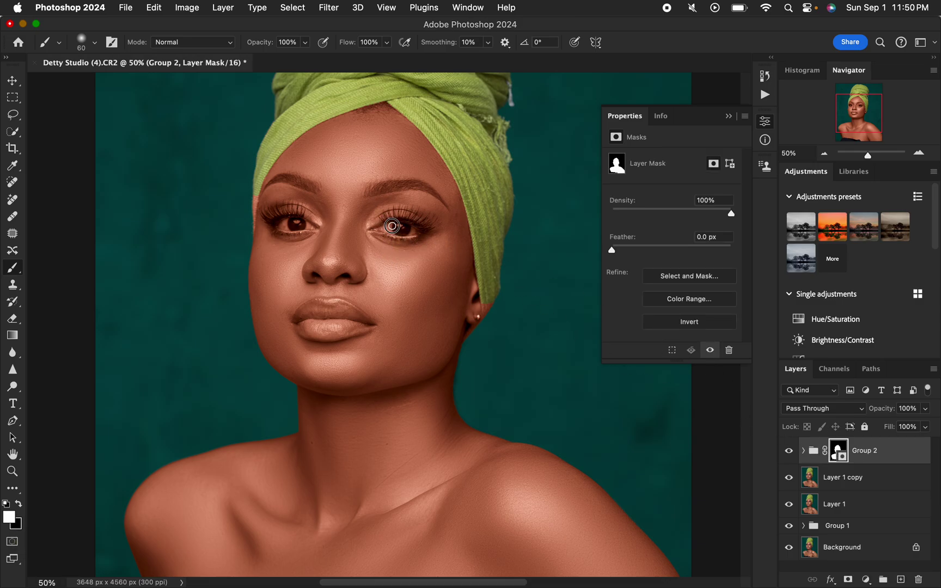
click(20, 503)
mouse_move(398, 229)
mouse_down()
mouse_move(387, 228)
mouse_move(417, 226)
mouse_move(396, 214)
mouse_move(391, 227)
mouse_move(400, 219)
mouse_move(416, 231)
mouse_move(379, 229)
mouse_move(418, 227)
mouse_move(387, 222)
mouse_up()
Enlarge the brush to 125 and paint black on Group 2's mask over the other eye and the lips.
key(bracketright)
key(bracketright)
key(bracketright)
key(bracketright)
key(bracketright)
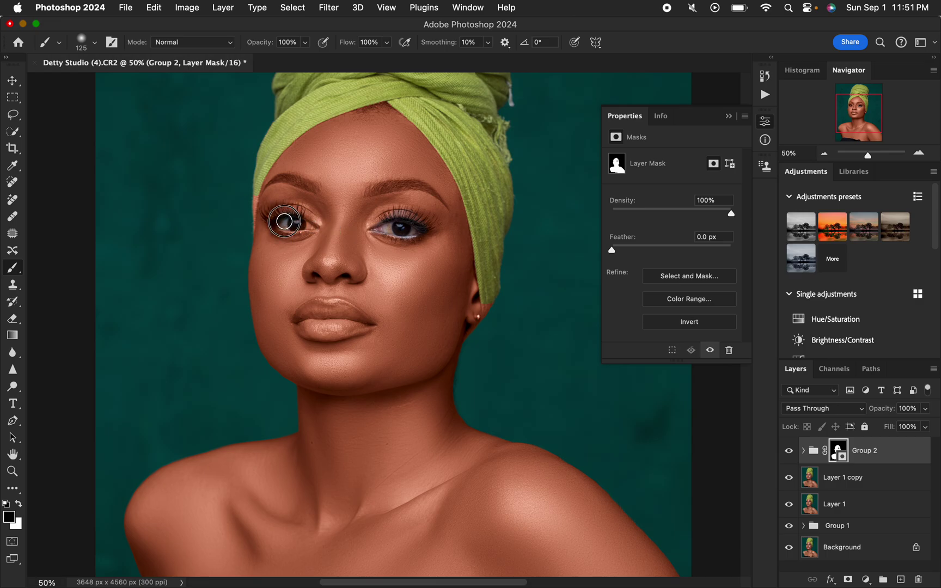
drag(284, 222, 314, 210)
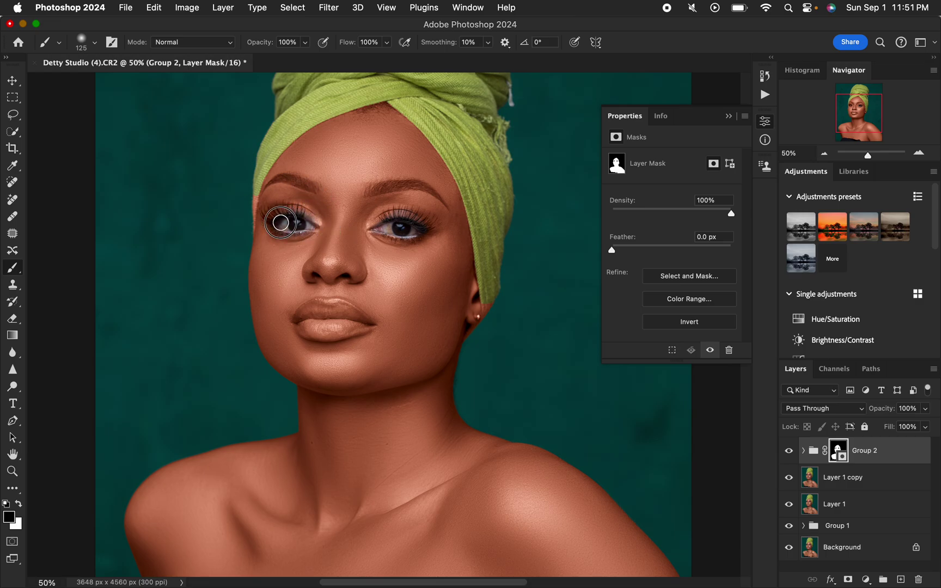
mouse_move(332, 310)
mouse_down()
mouse_move(357, 326)
mouse_move(335, 313)
mouse_move(358, 320)
mouse_move(318, 305)
mouse_move(307, 316)
mouse_move(323, 324)
mouse_move(301, 317)
mouse_move(343, 320)
mouse_up()
Reduce the brush to 80 and paint black on Group 2's mask over both eyebrows and the earring.
key(bracketleft)
key(bracketleft)
key(bracketleft)
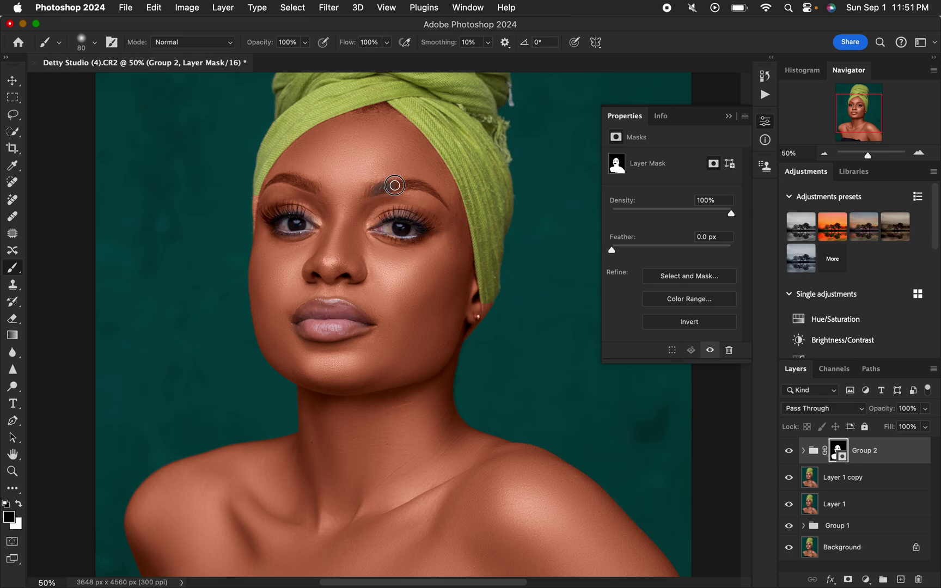
mouse_move(394, 185)
mouse_down()
mouse_move(420, 184)
mouse_move(438, 200)
mouse_up()
mouse_move(305, 183)
mouse_down()
mouse_move(277, 182)
mouse_move(272, 207)
mouse_move(250, 203)
mouse_up()
drag(473, 331, 483, 325)
key(super+minus)
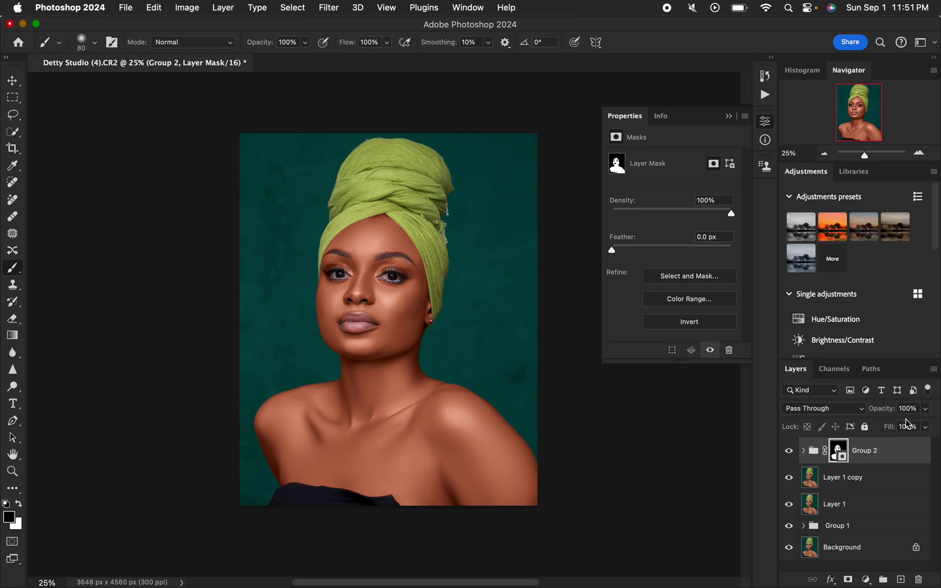
Lower Group 2's opacity to 78%, comparing the retouched portrait with the original Background layer.
click(925, 409)
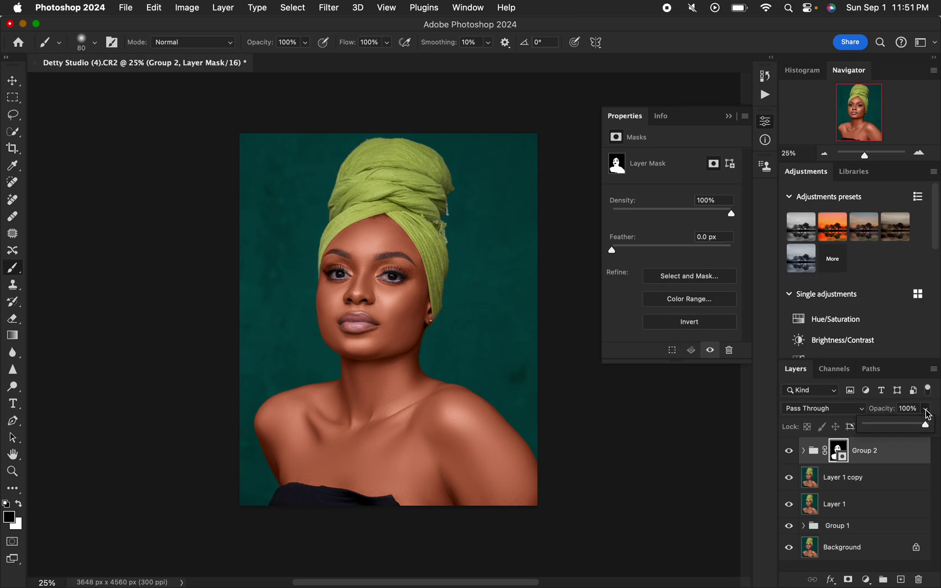
mouse_move(925, 424)
mouse_down()
mouse_move(907, 426)
mouse_move(918, 430)
mouse_up()
alt+click(789, 549)
alt+click(789, 549)
alt+click(789, 549)
alt+click(789, 549)
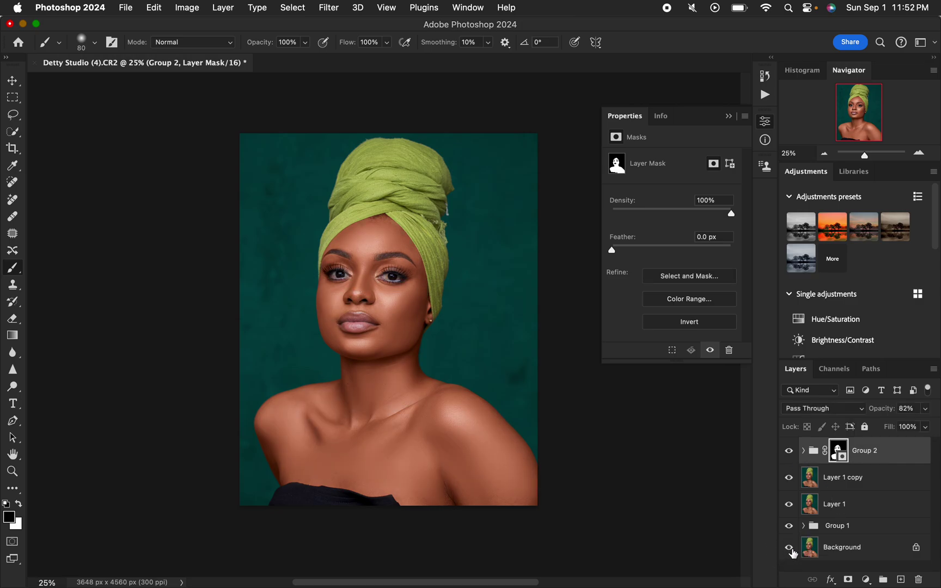
click(925, 410)
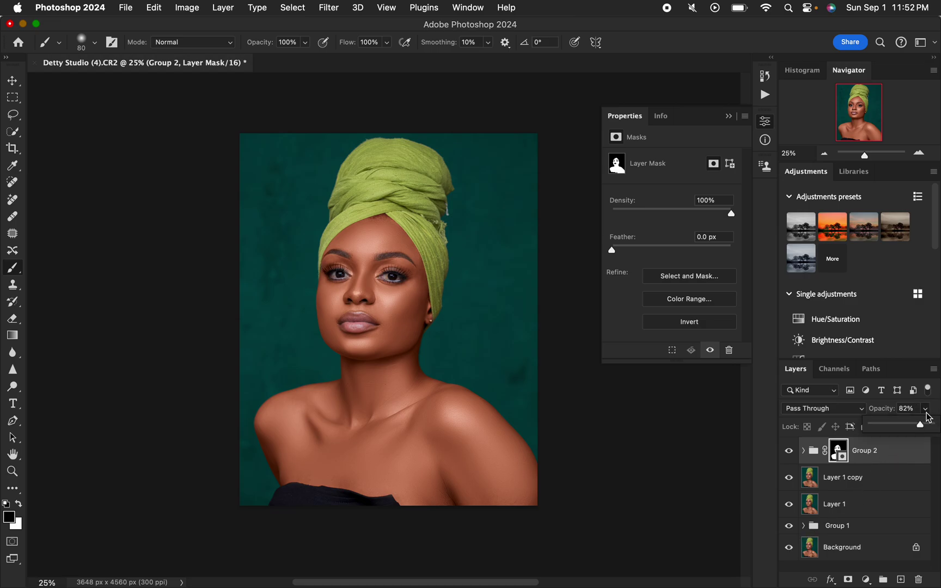
drag(925, 425, 917, 425)
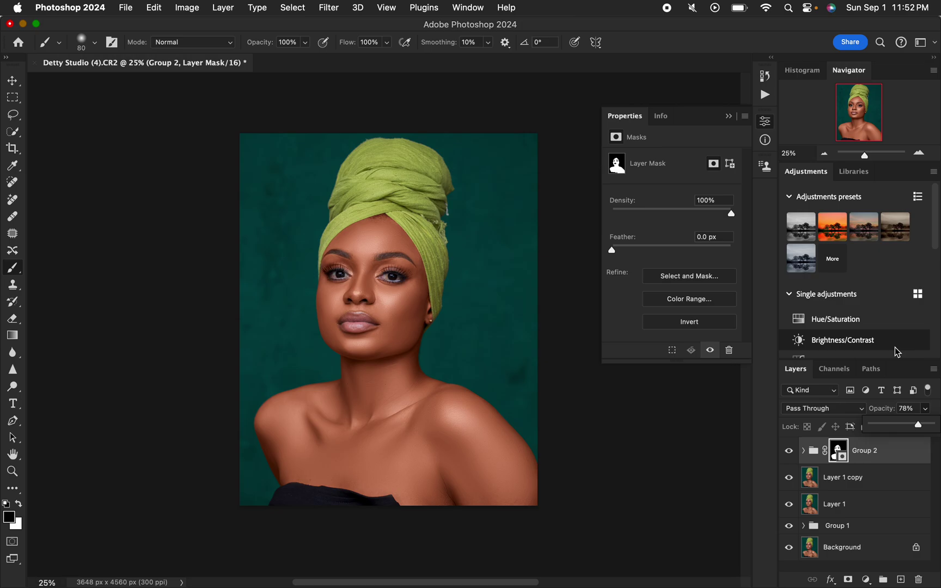
Set up a JPG export at quality 7 with Bicubic Sharper resampling, and close the export settings without exporting.
click(125, 8)
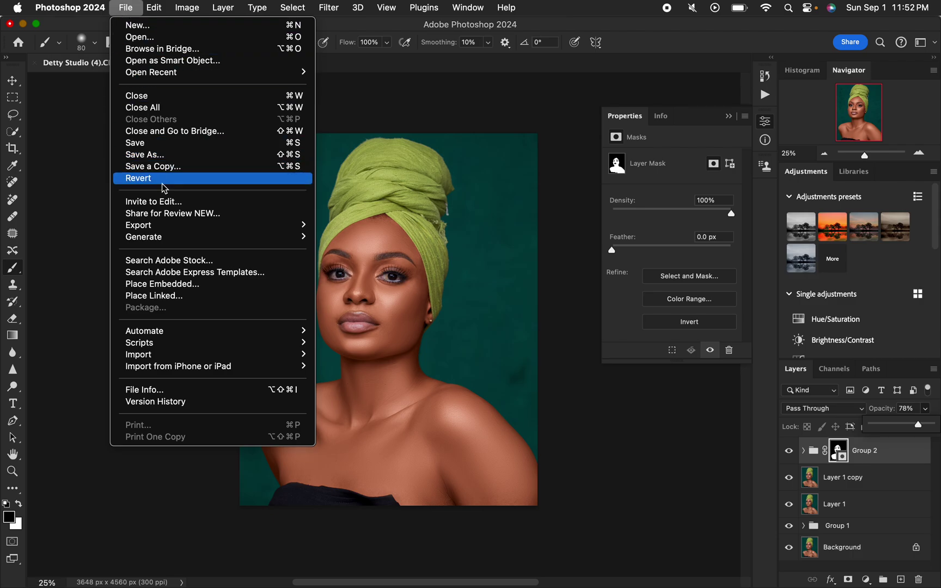
mouse_move(173, 224)
click(426, 240)
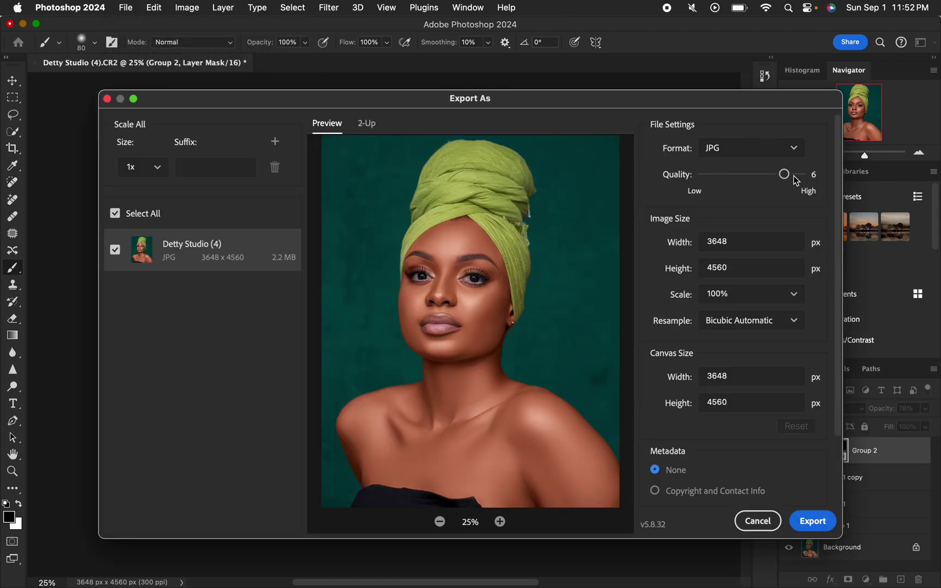
drag(786, 175, 800, 175)
click(795, 326)
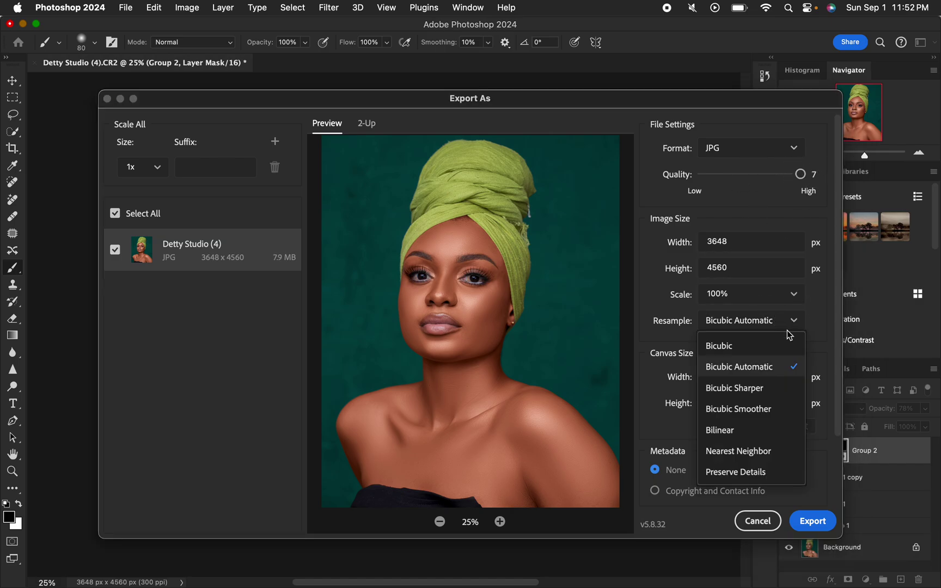
click(771, 390)
scroll(715, 403, down, 3)
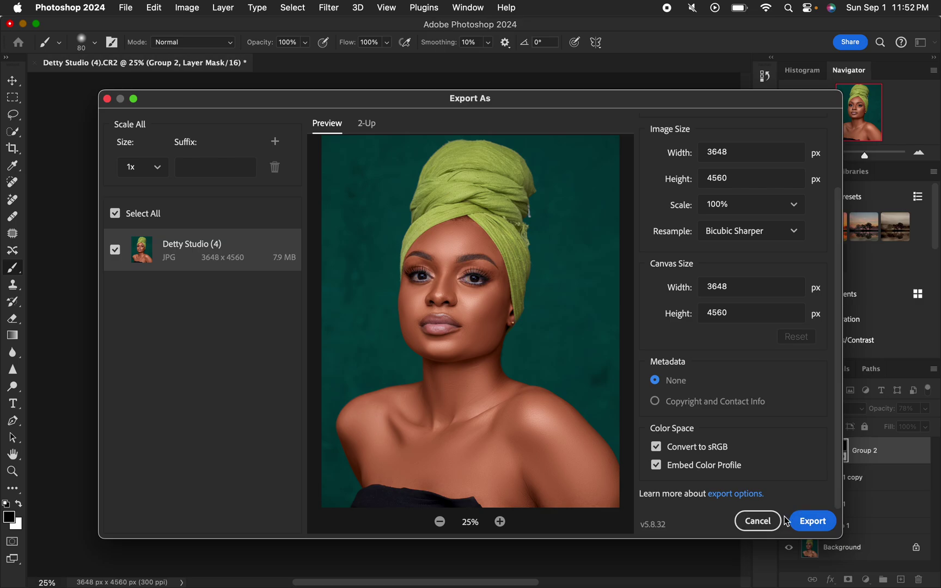
click(757, 521)
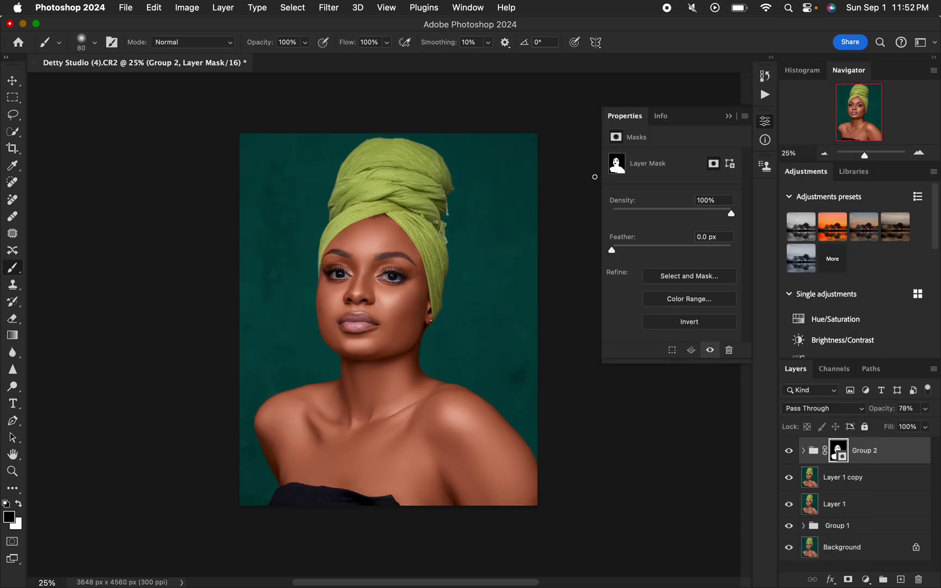